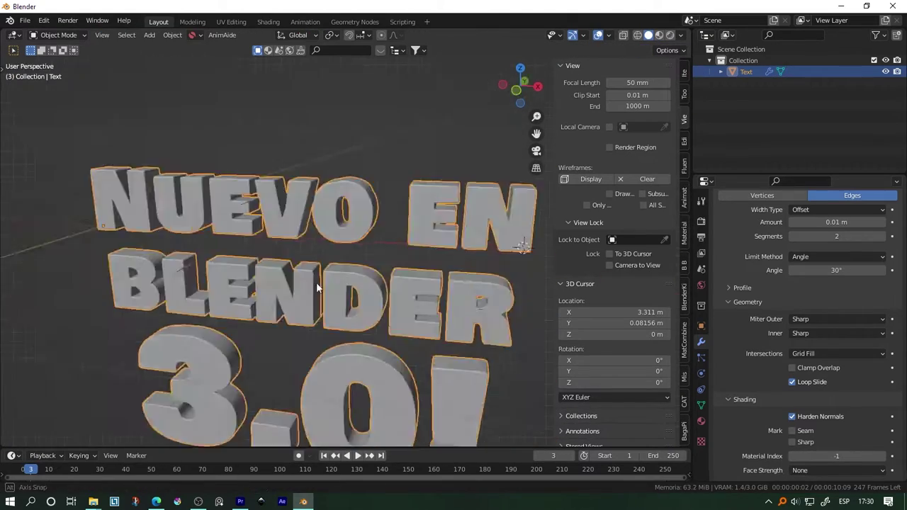
- Activate the Weld modifier and duplicate the modifier-stacked text as Text.001
click(847, 280)
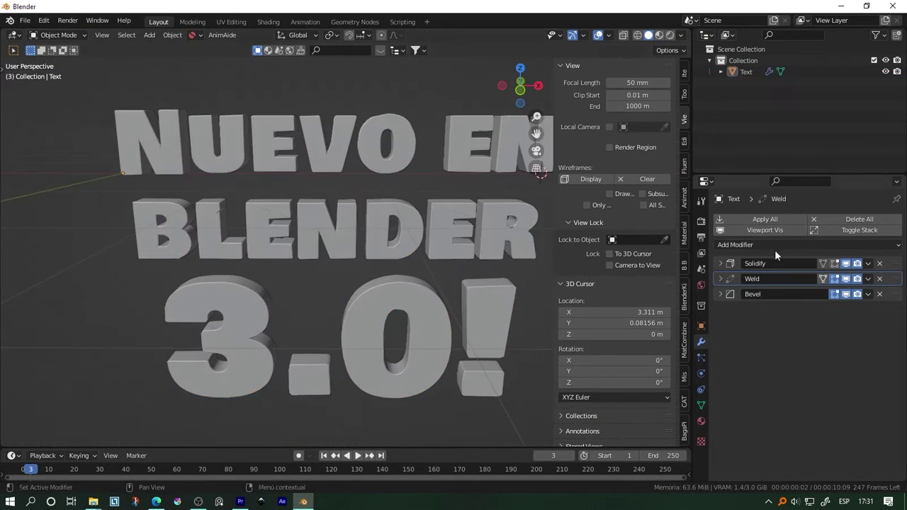
key(shift+d)
- Push the copy back along Y, apply all modifiers on the original, and merge vertices by distance
key(y)
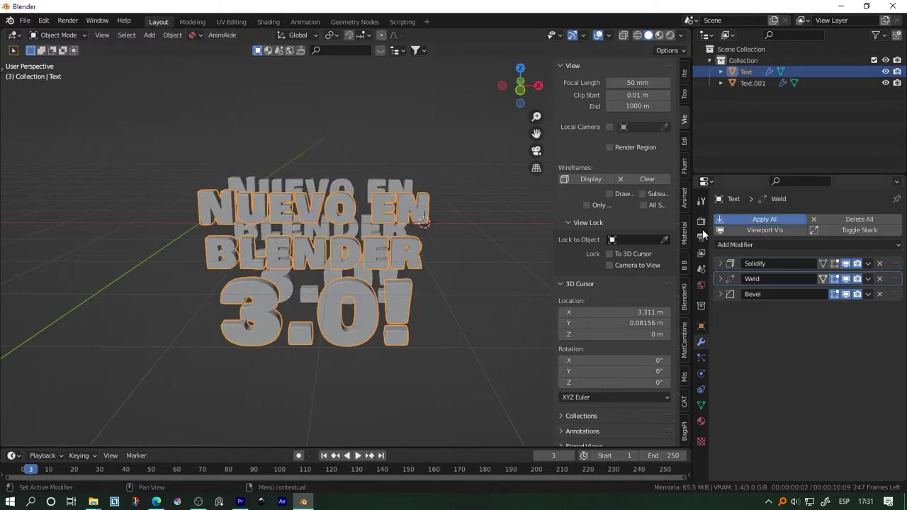
click(766, 219)
key(Tab)
key(m)
- Dissolve the stray vertices at a letter corner, viewed from the right side
key(Home)
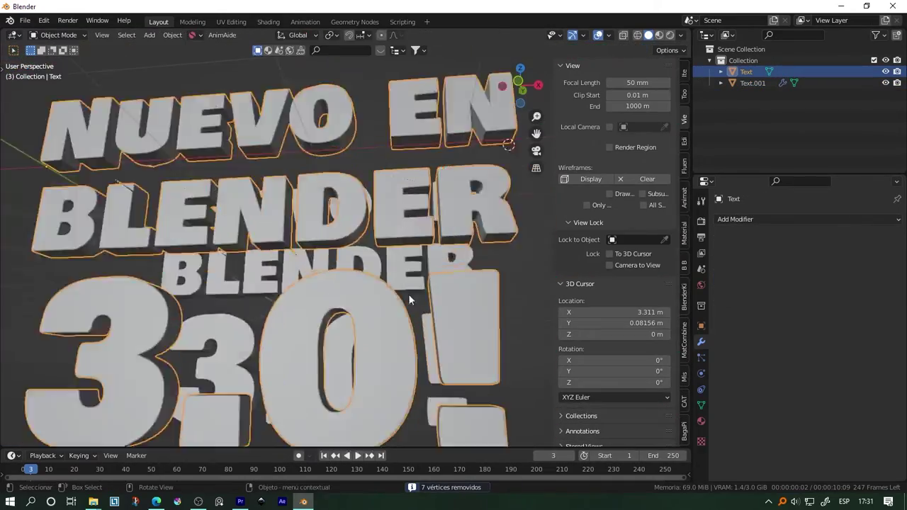
key(KP_3)
scroll(321, 371, up, 5)
middle_drag(294, 305, 251, 320)
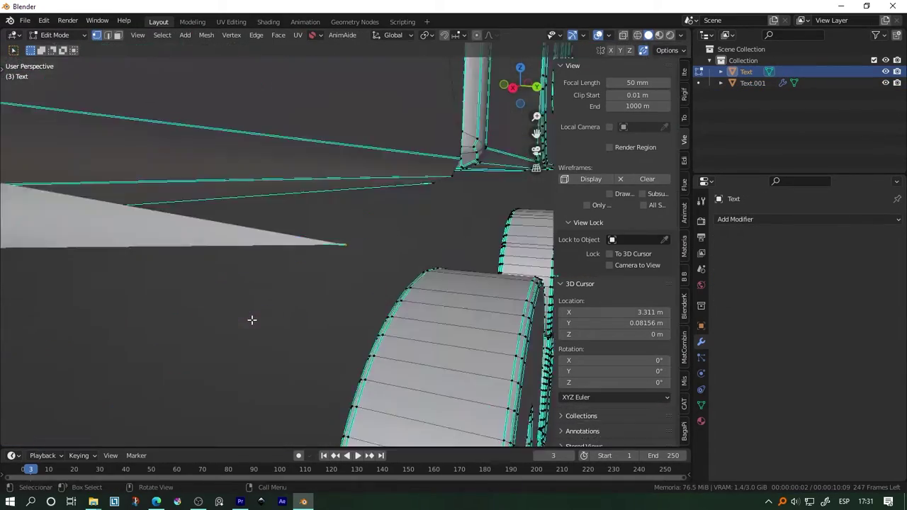
scroll(251, 320, up, 3)
key(ctrl+x)
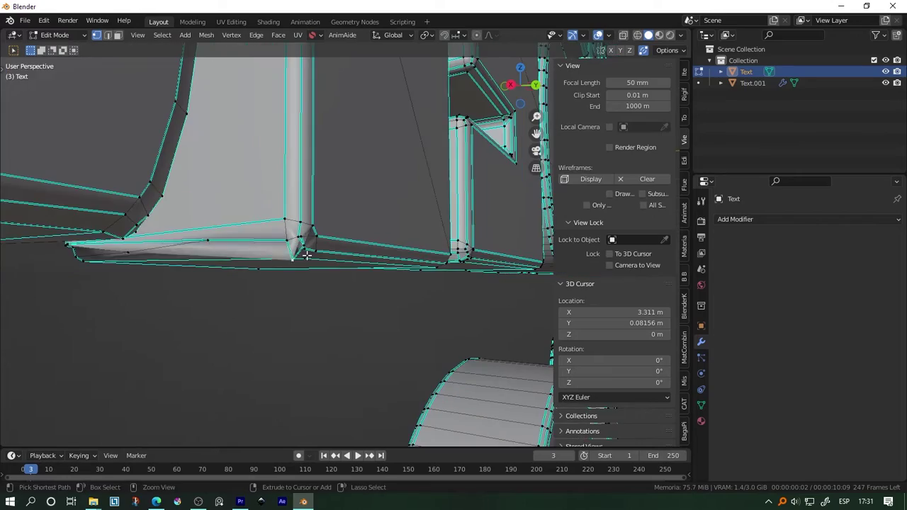
- Select the whole mesh and smooth all its vertices
key(a)
key(Home)
key(KP_3)
click(419, 253)
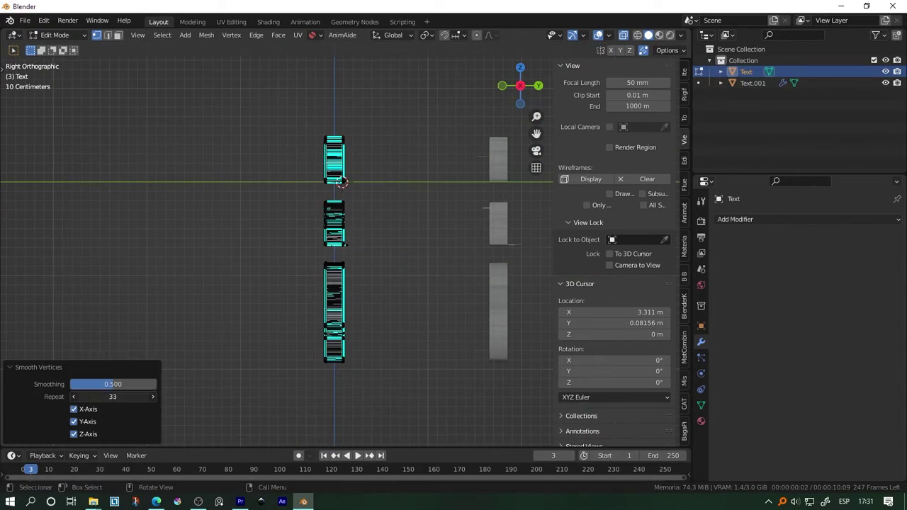
mouse_move(418, 261)
middle_down()
mouse_move(345, 239)
mouse_move(378, 225)
middle_up()
key(KP_1)
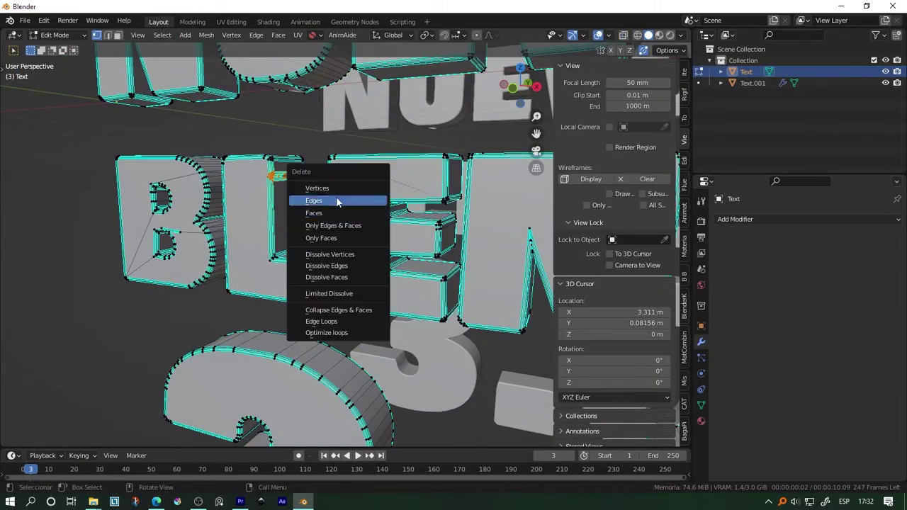
- Delete the stray edges and dissolve the leftover vertices at a letter corner
click(338, 202)
key(KP_Decimal)
middle_drag(421, 303, 258, 262)
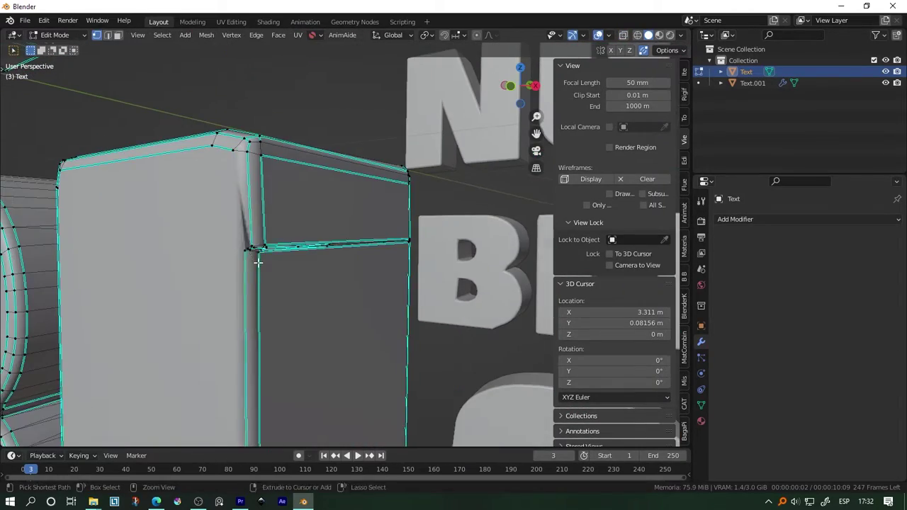
key(ctrl+x)
mouse_move(316, 255)
middle_down()
mouse_move(208, 280)
mouse_move(289, 208)
middle_up()
- Select and inspect the bottom vertices of the U from the front
key(ctrl+Tab)
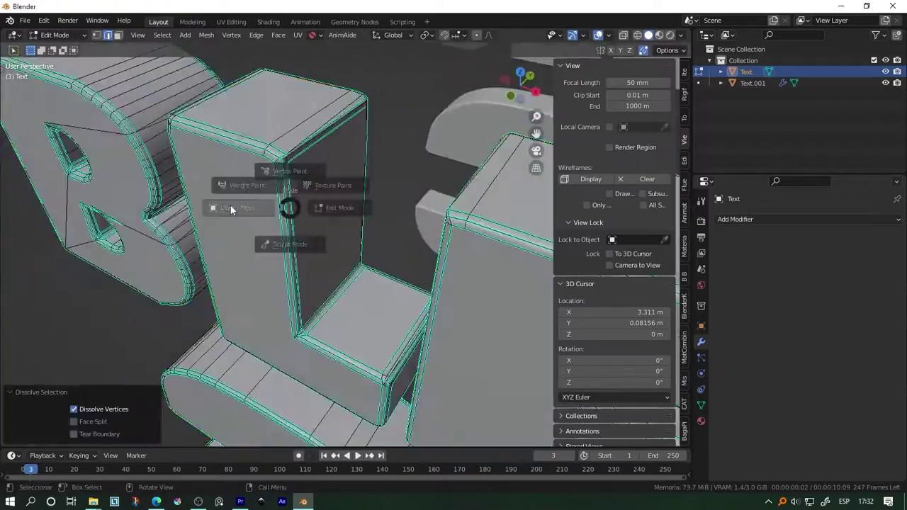
mouse_move(231, 209)
middle_down()
mouse_move(415, 263)
mouse_move(436, 284)
middle_up()
key(KP_1)
drag(382, 312, 421, 251)
middle_drag(421, 251, 440, 308)
scroll(350, 391, up, 4)
mouse_move(350, 391)
middle_down()
mouse_move(348, 326)
mouse_move(450, 332)
middle_up()
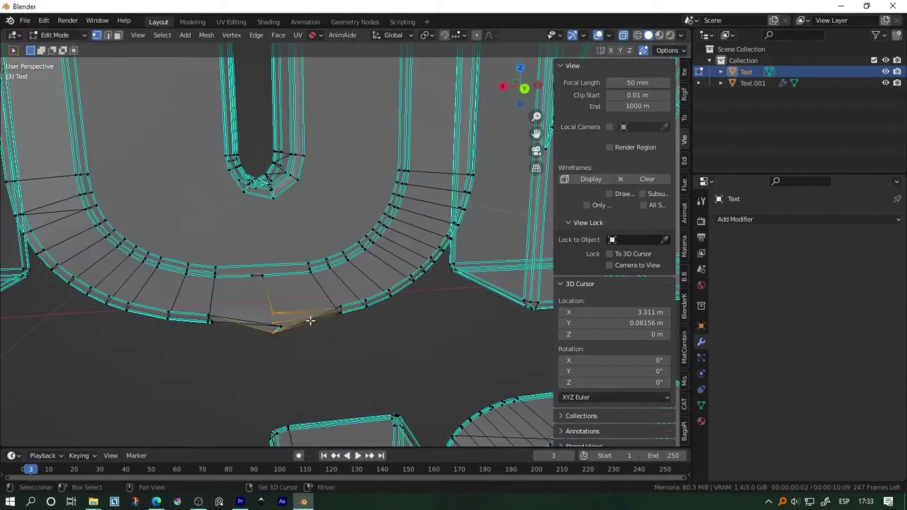
scroll(363, 302, down, 3)
- Return to Object Mode and view the cleaned text from an angle
key(Tab)
key(KP_1)
middle_drag(319, 270, 397, 234)
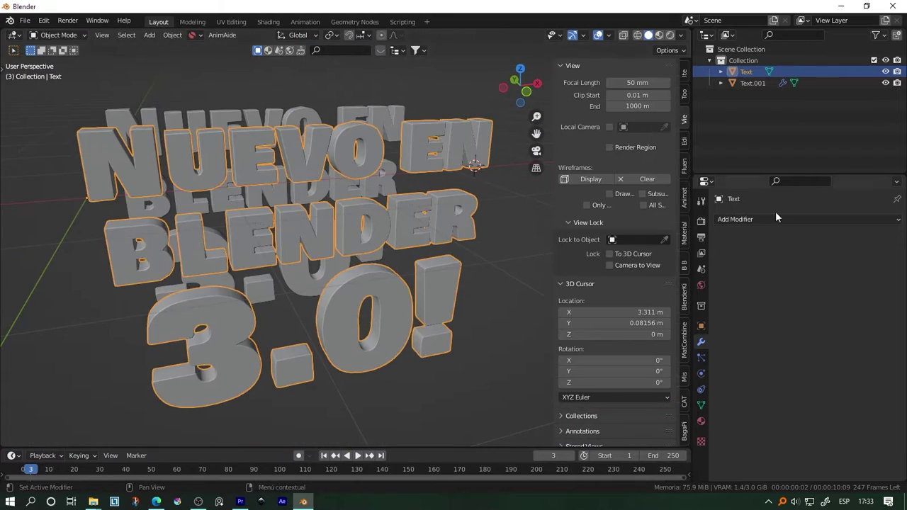
- Add a Voxel Remesh modifier to the text with a 0.02 m voxel size
click(749, 219)
click(685, 376)
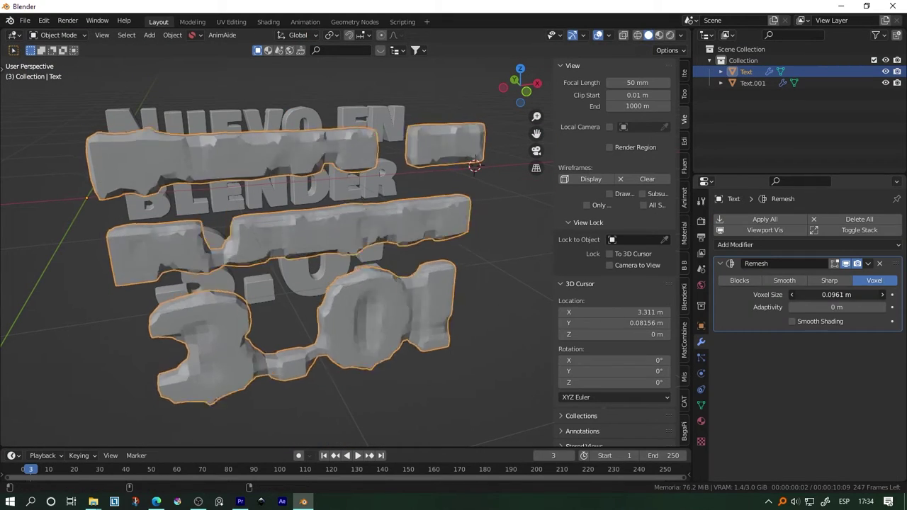
text(2)
key(Return)
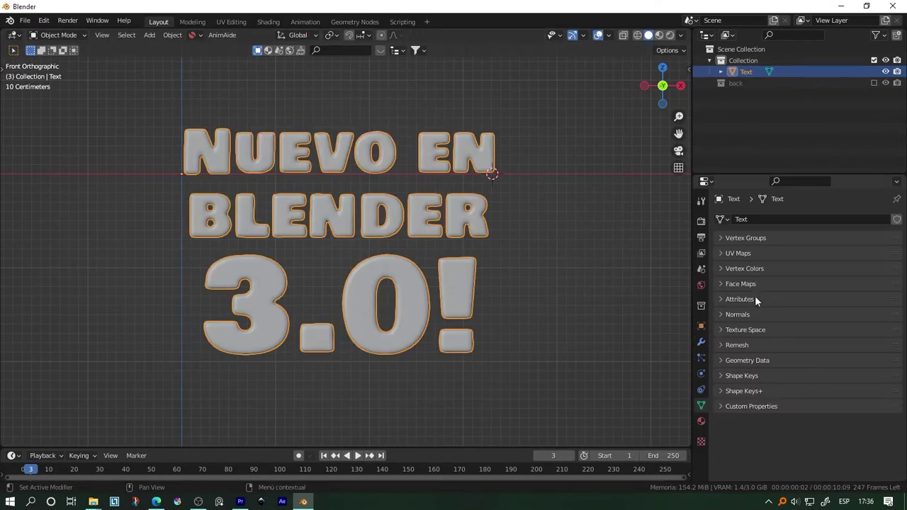
- Warp the letters with proportional moves into shape key Key 1, stretched along Y
key(g)
key(x)
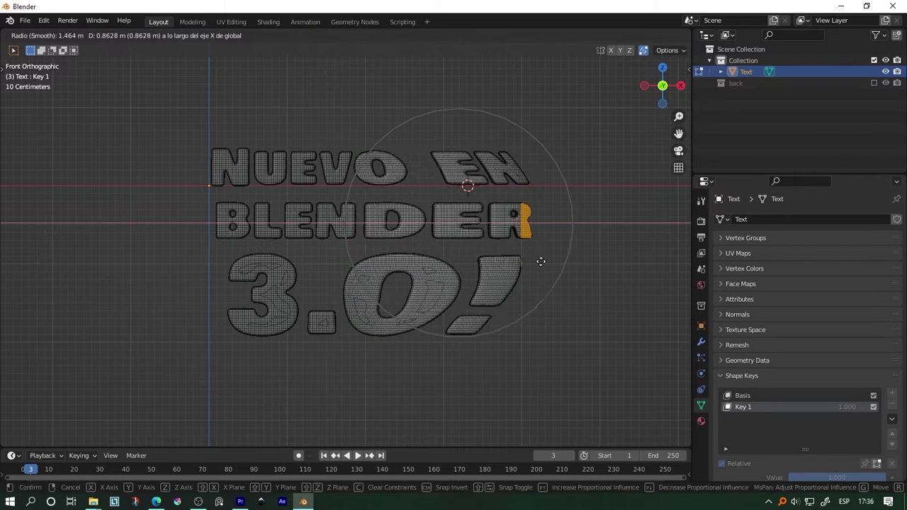
click(504, 282)
key(g)
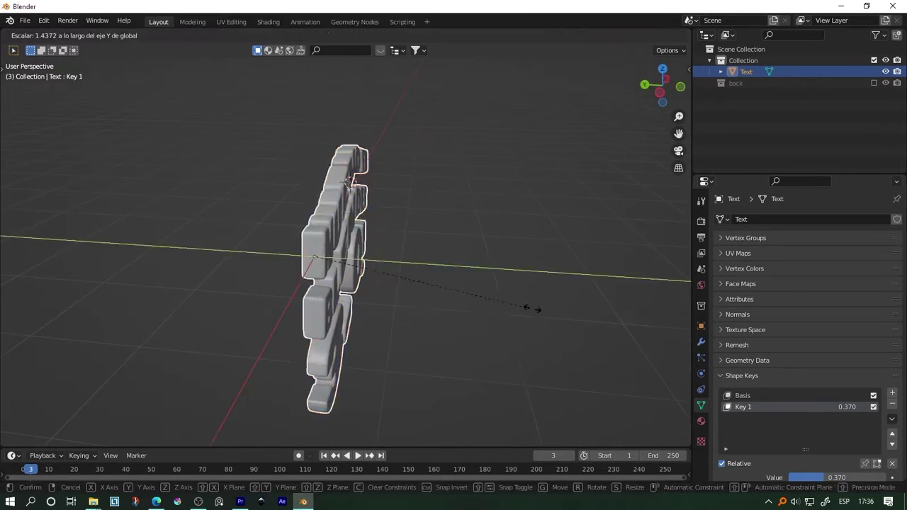
middle_drag(385, 295, 492, 300)
key(shift+a)
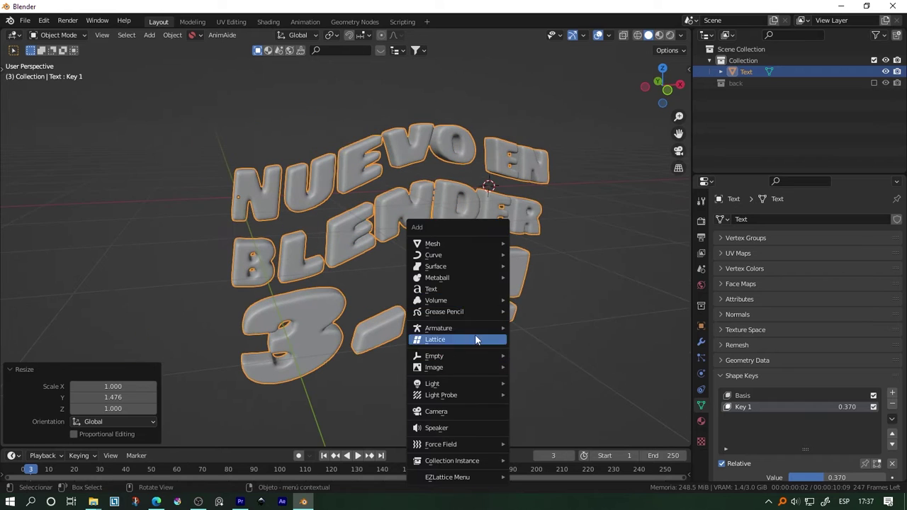
- Add a camera with three-point lights and view the text through it in Rendered shading
click(559, 385)
click(670, 34)
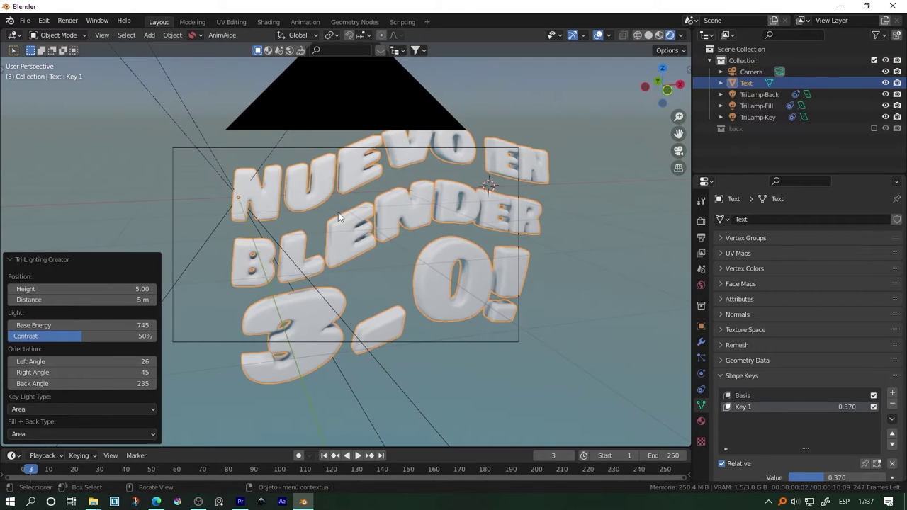
key(KP_0)
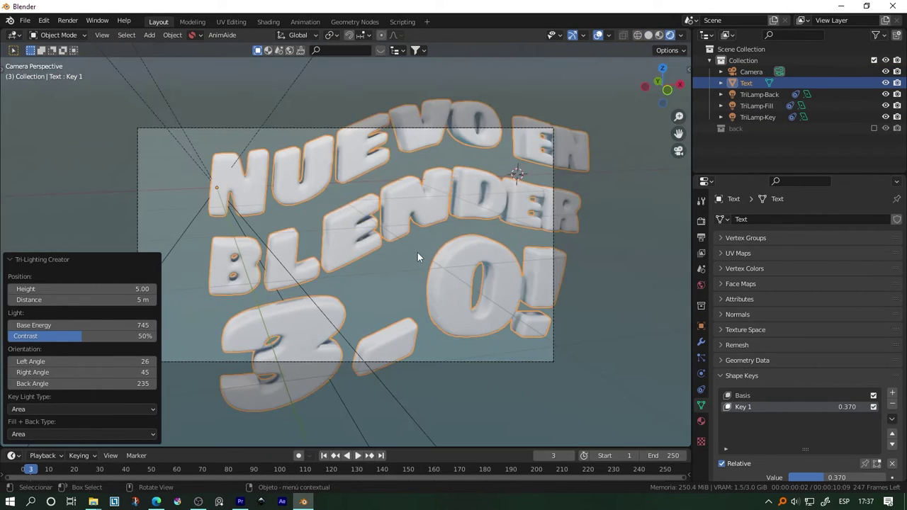
right_click(340, 287)
click(341, 290)
middle_drag(470, 308, 395, 259)
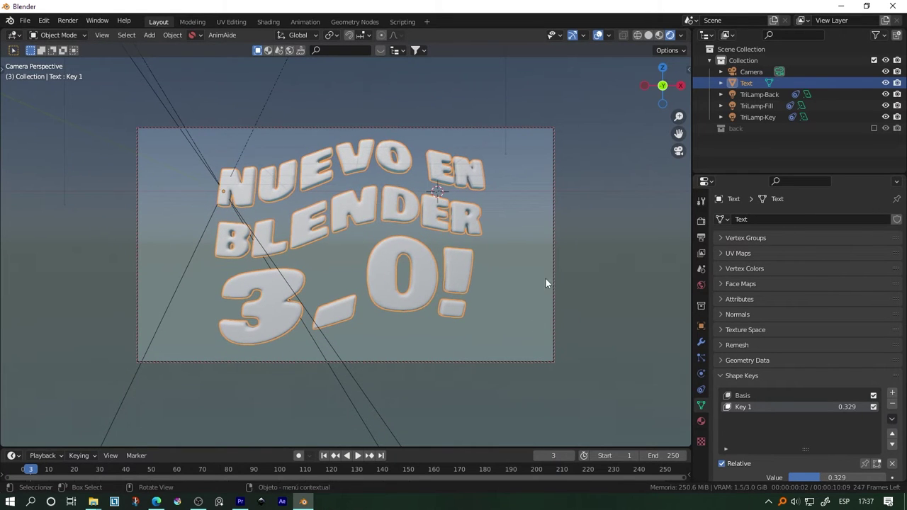
- Enlarge the bottom panel and make it the user asset library
drag(278, 448, 278, 353)
key(shift+F1)
click(43, 393)
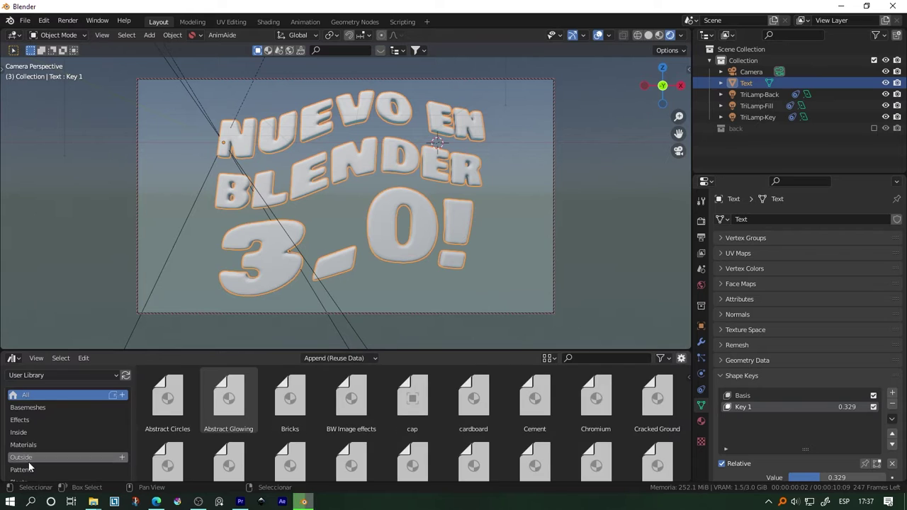
- Apply the World Gradients world and recolour its ColorRamp from pink to yellow
click(44, 427)
drag(351, 394, 560, 326)
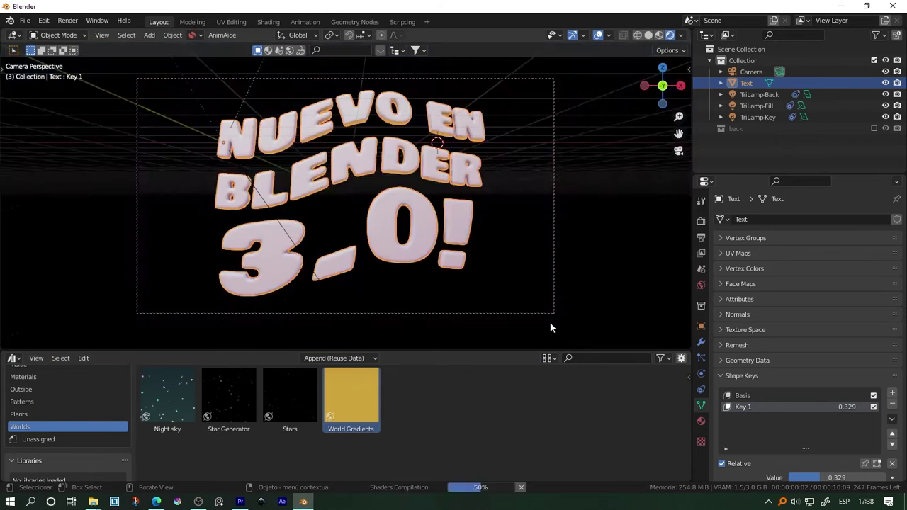
key(shift+F3)
scroll(292, 425, up, 3)
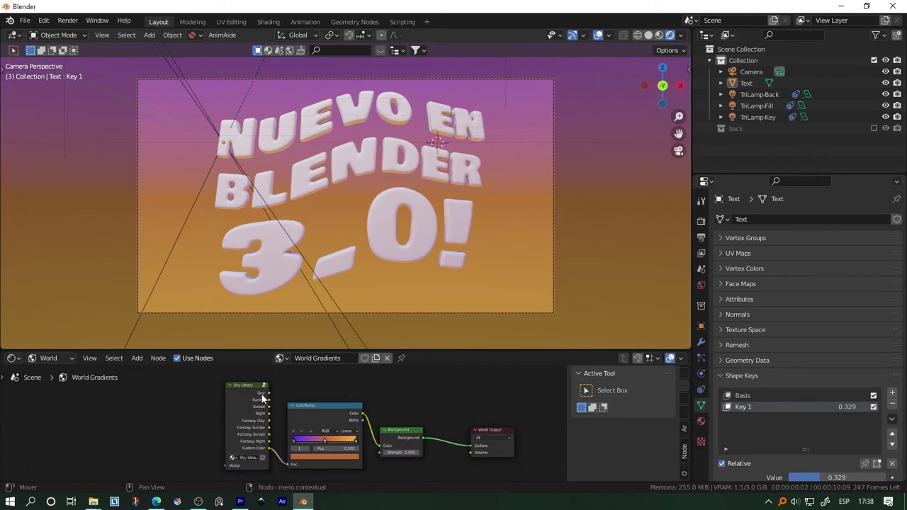
scroll(292, 426, up, 3)
drag(306, 395, 340, 394)
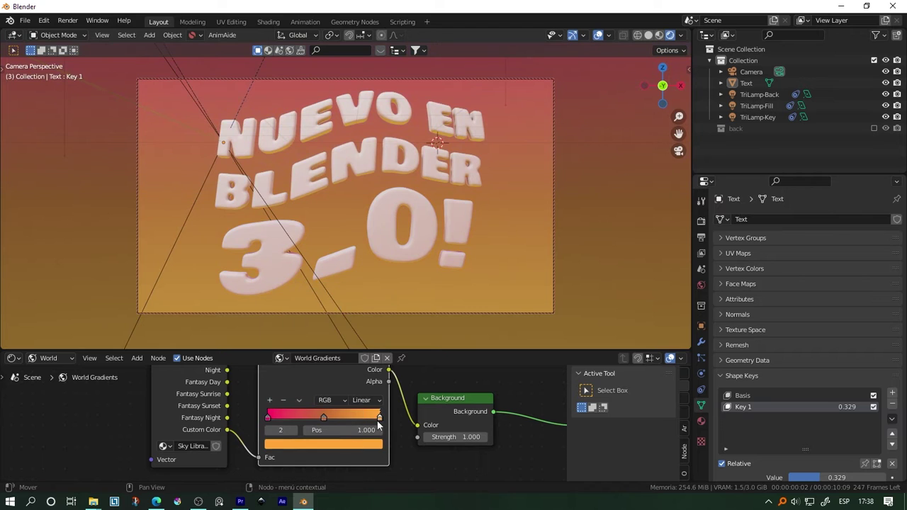
drag(379, 421, 344, 417)
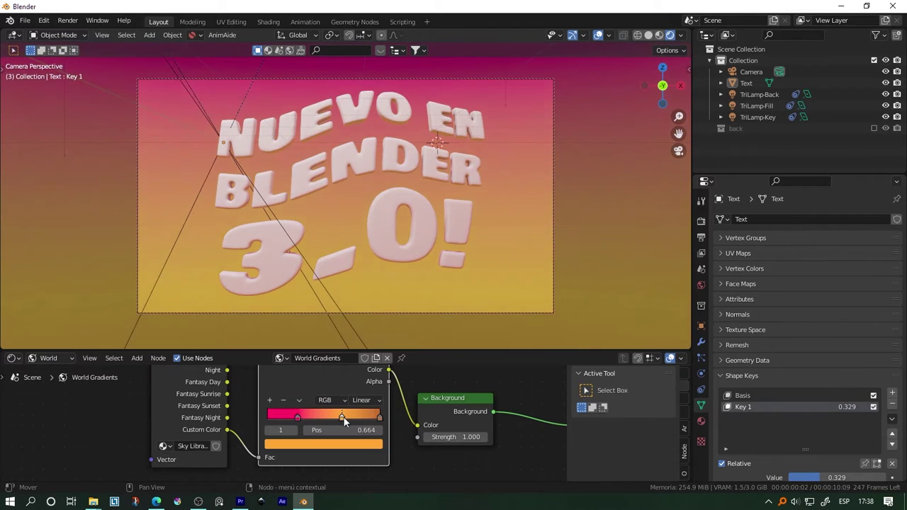
mouse_move(380, 418)
mouse_down()
mouse_move(253, 426)
mouse_move(302, 418)
mouse_up()
- Bring back the asset library showing its Materials assets
key(shift+F1)
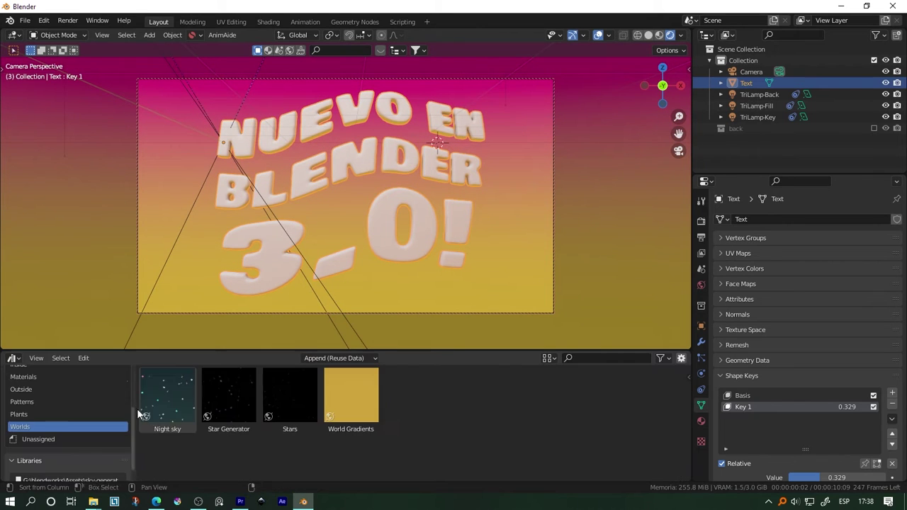
click(24, 376)
scroll(592, 440, down, 2)
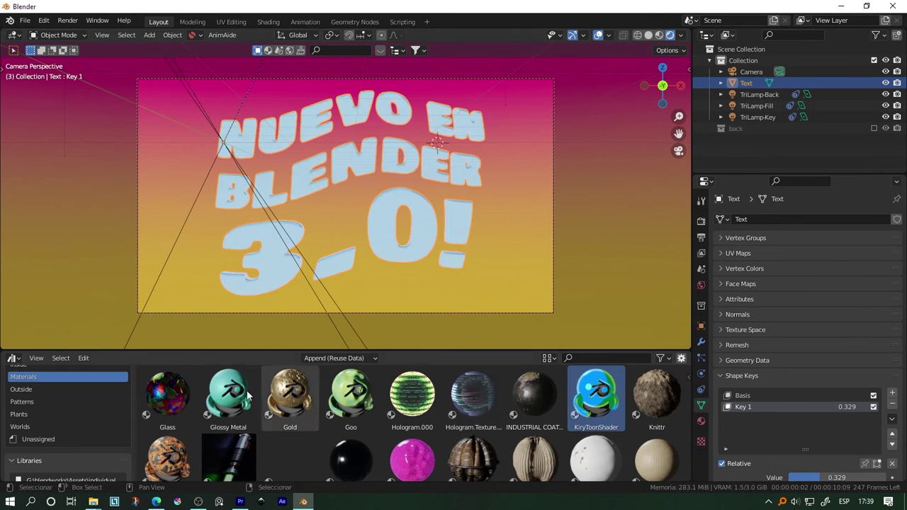
- Apply the KiryToonShader material to the text and enter Edit Mode
key(shift+F3)
click(47, 358)
click(45, 371)
key(ctrl+Tab)
click(440, 269)
key(ctrl+KP_3)
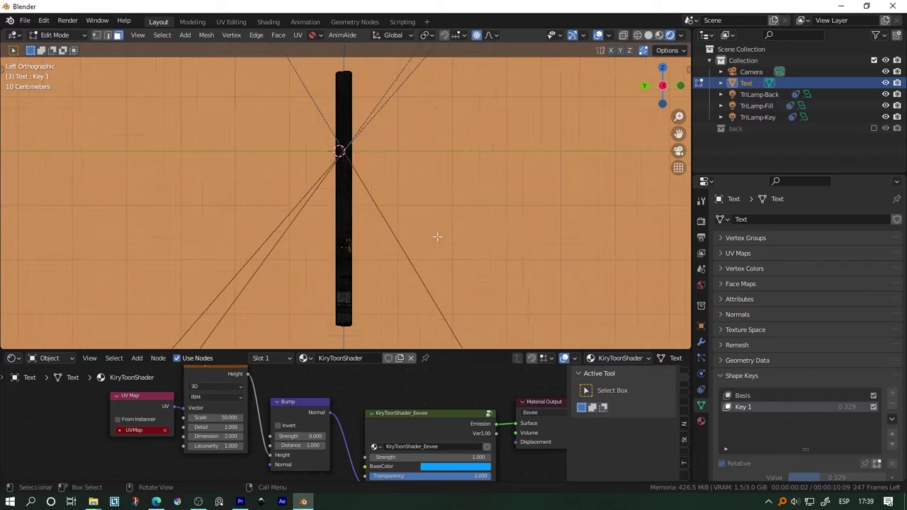
- Look through the edge operations menu, then return to Object Mode
key(ctrl+e)
key(Escape)
scroll(394, 304, up, 4)
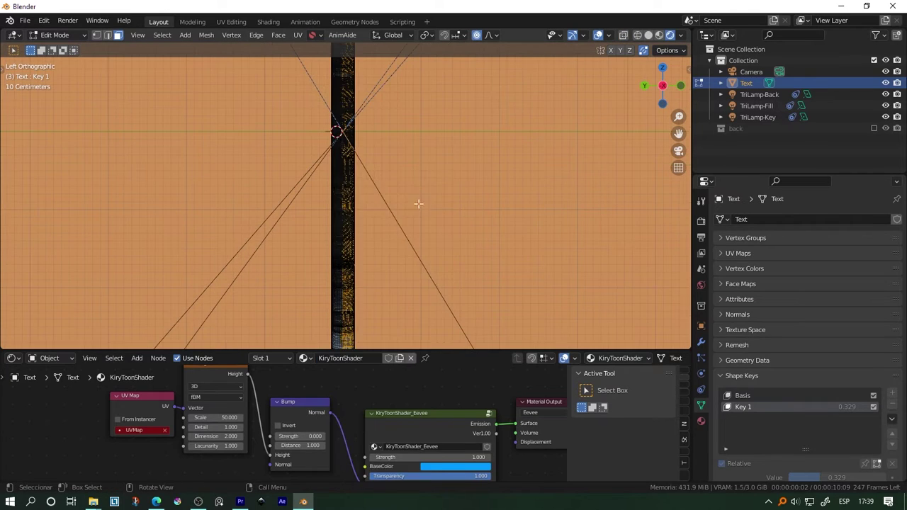
key(ctrl+e)
key(Escape)
key(Tab)
- Show the text in the UV Editing workspace through the camera view
middle_drag(395, 294, 473, 233)
key(KP_0)
middle_drag(423, 467, 374, 406)
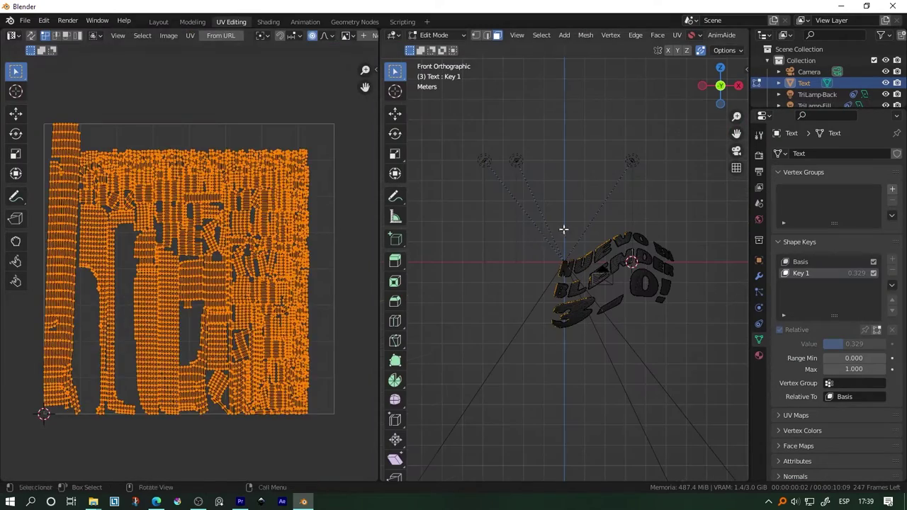
click(231, 21)
middle_drag(636, 285, 307, 297)
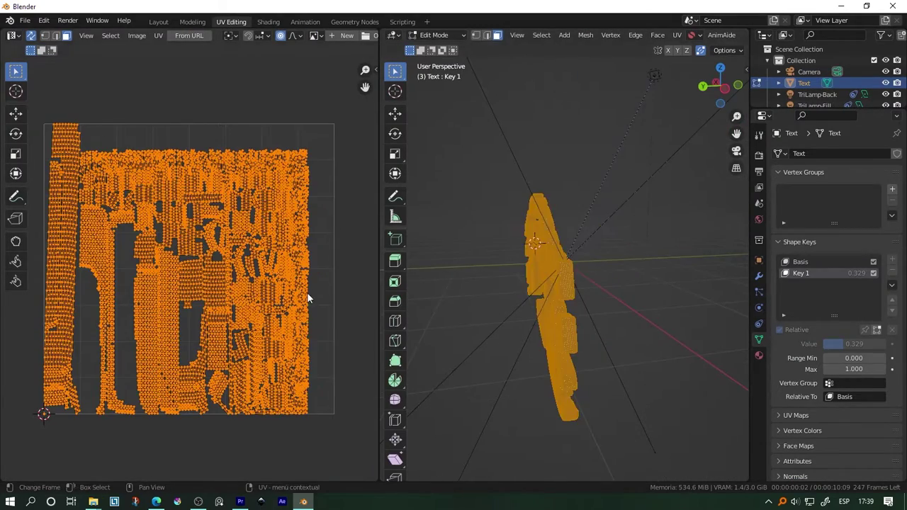
- Project the text's UVs from the front view and return to Layout
key(KP_1)
key(u)
click(561, 213)
key(ctrl+Page_Up)
key(ctrl+Page_Up)
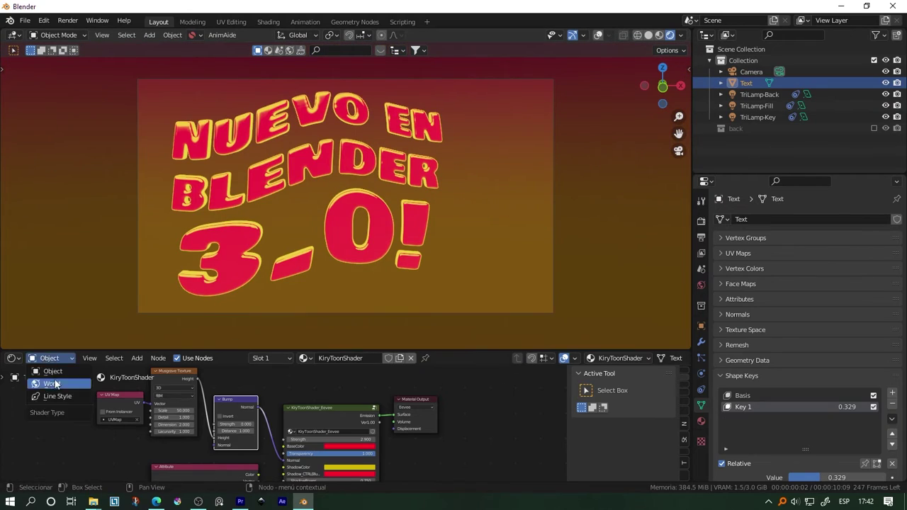
- Wire the Sky Library gradient into the world background for a dark-blue sky
click(53, 383)
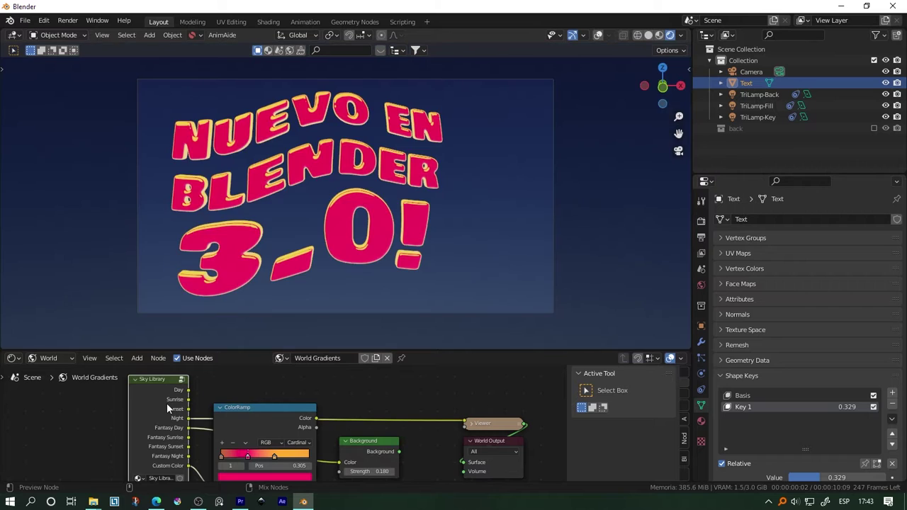
drag(188, 428, 340, 457)
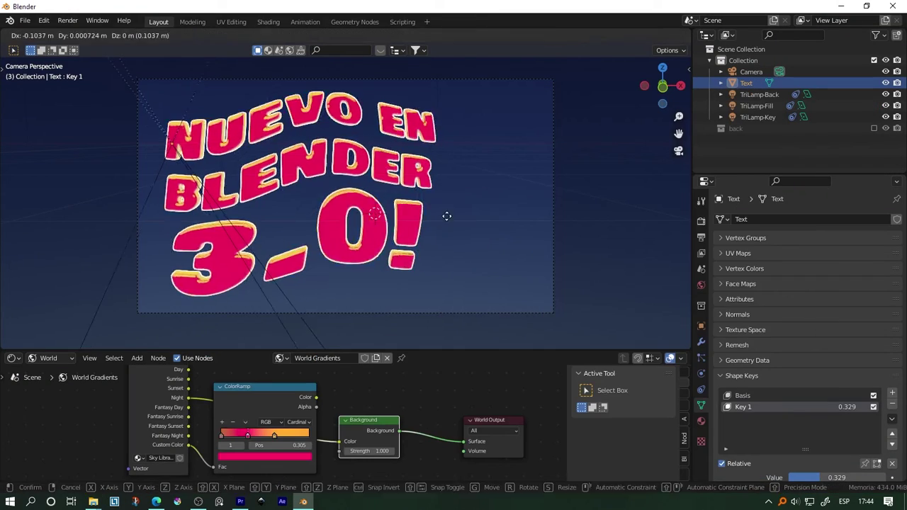
ctrl+scroll(750, 422, up, 4)
ctrl+scroll(767, 319, up, 4)
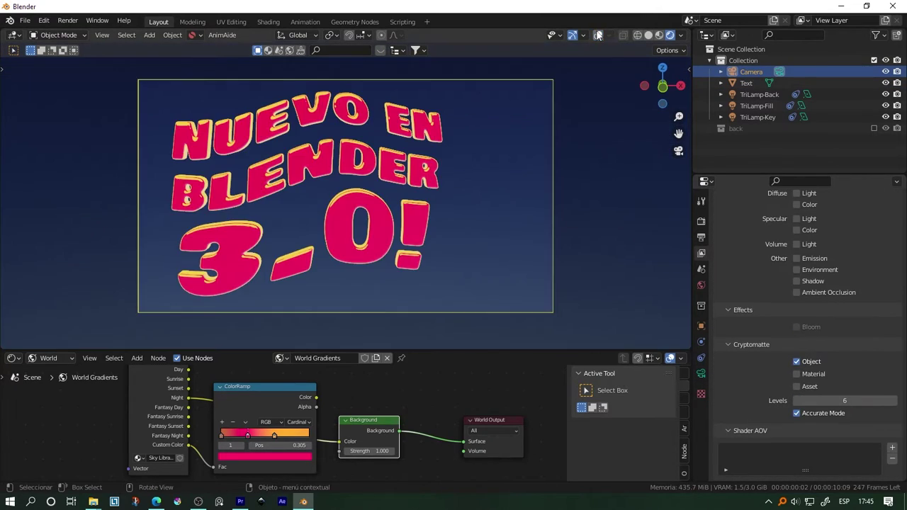
- Shrink the title text and reposition it within the camera frame
click(484, 130)
key(s)
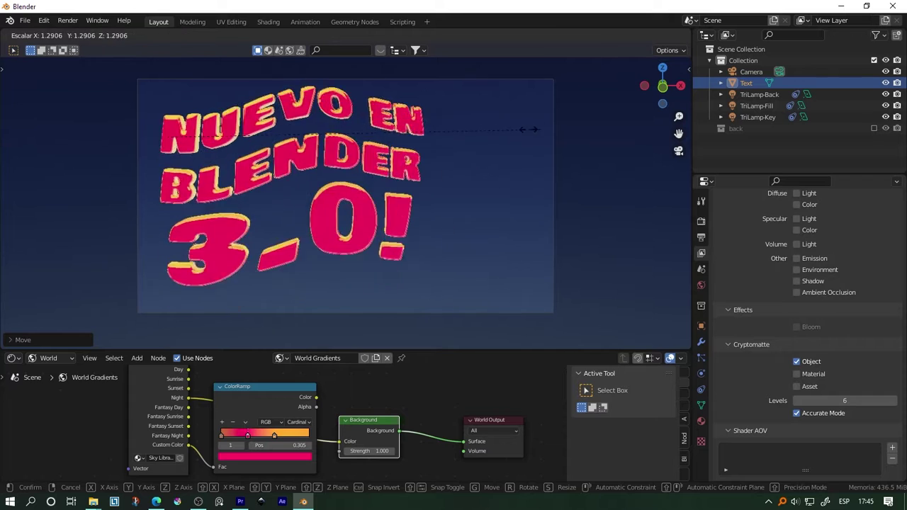
key(Return)
key(g)
click(250, 257)
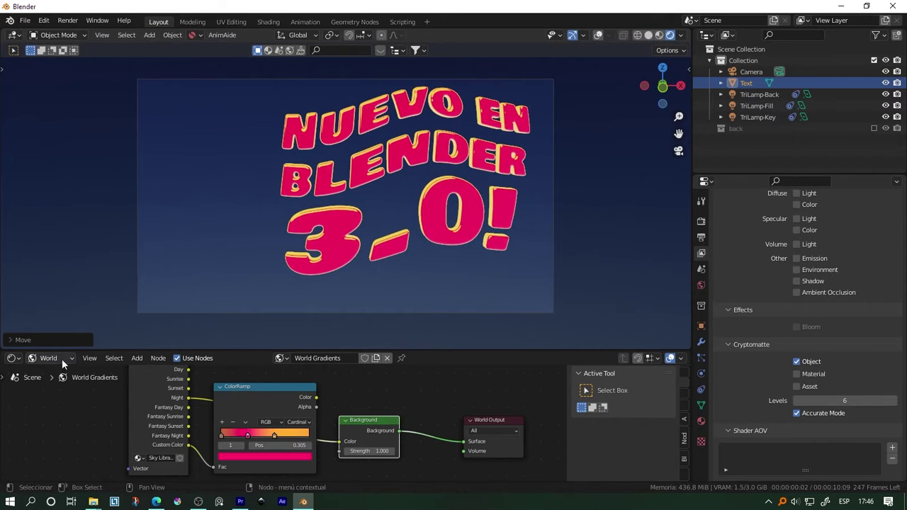
- Replace the node graph with the asset library's Materials catalog
click(11, 358)
click(78, 417)
scroll(302, 410, down, 3)
- Browse the Materials assets in a maximized asset library and inspect one's details
scroll(383, 420, down, 3)
scroll(376, 435, down, 2)
key(ctrl+space)
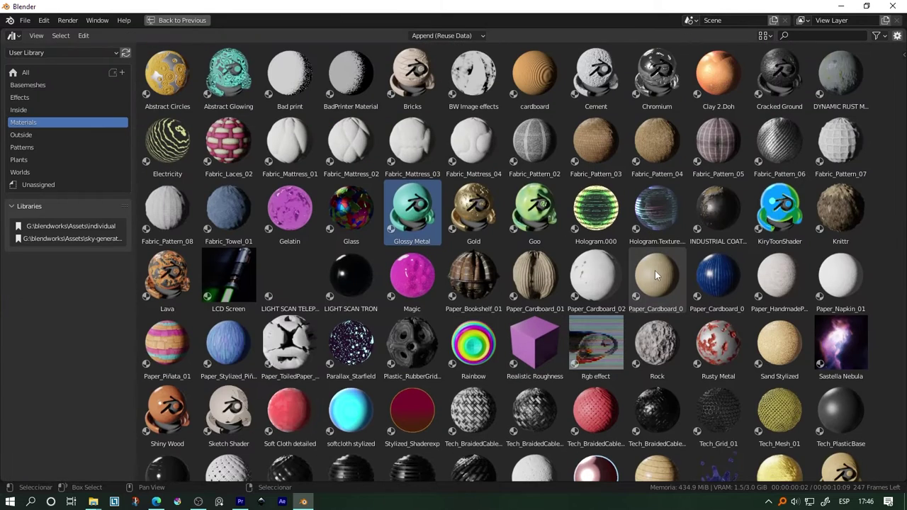
text(le)
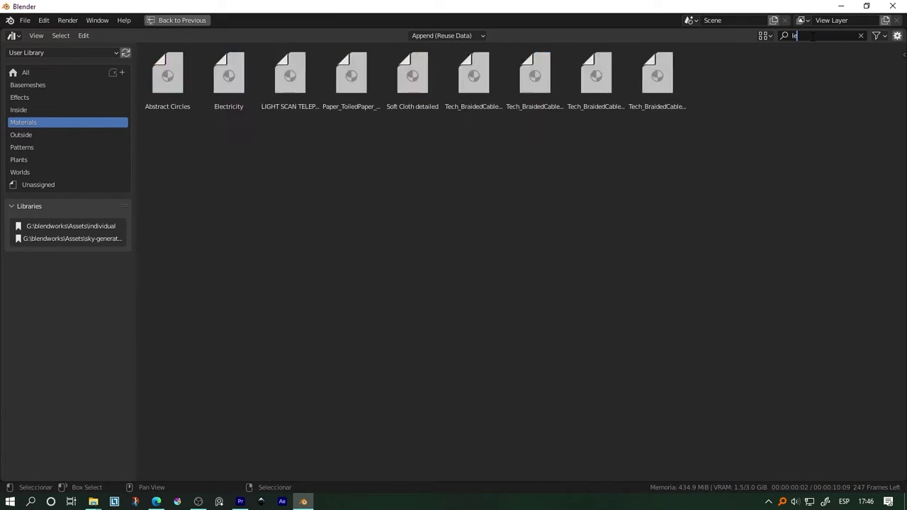
key(BackSpace)
key(BackSpace)
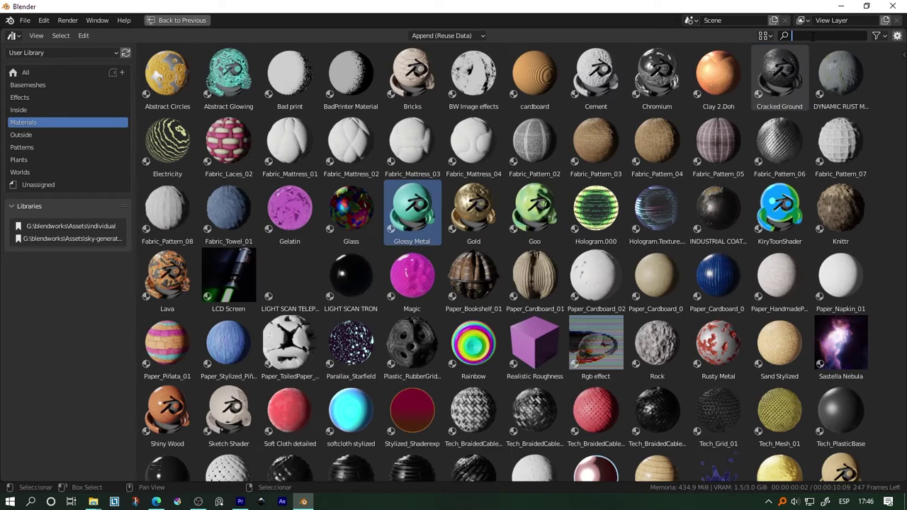
scroll(853, 241, down, 1)
key(n)
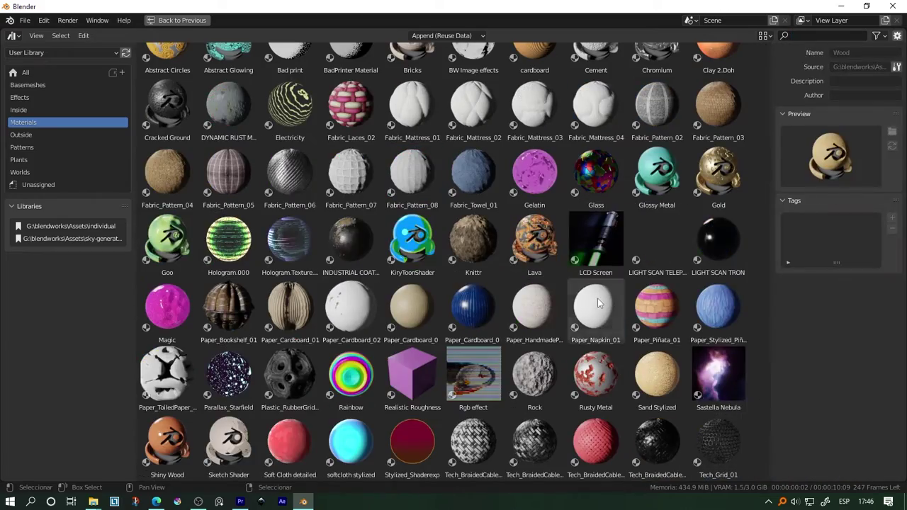
key(ctrl+space)
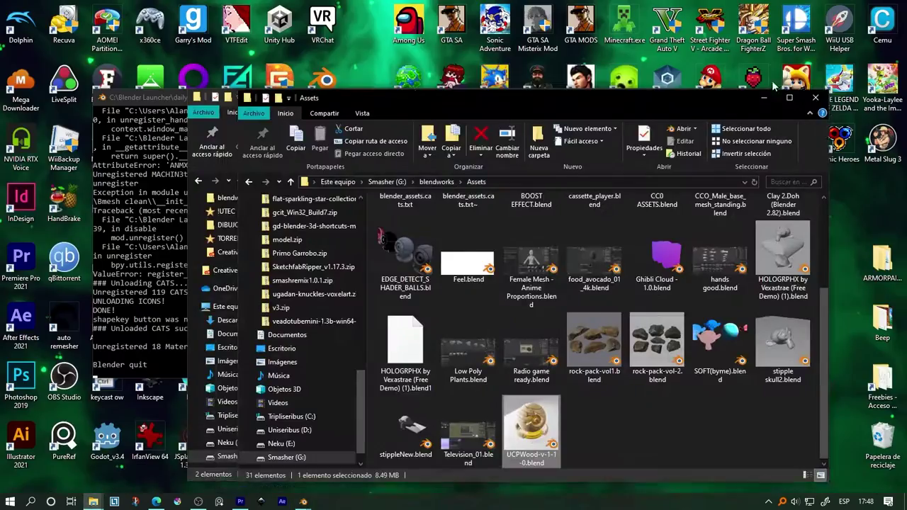
- Open UCPWood-v-1-1-0.blend, copy its four preview objects, and paste them beside the title text
drag(509, 454, 329, 101)
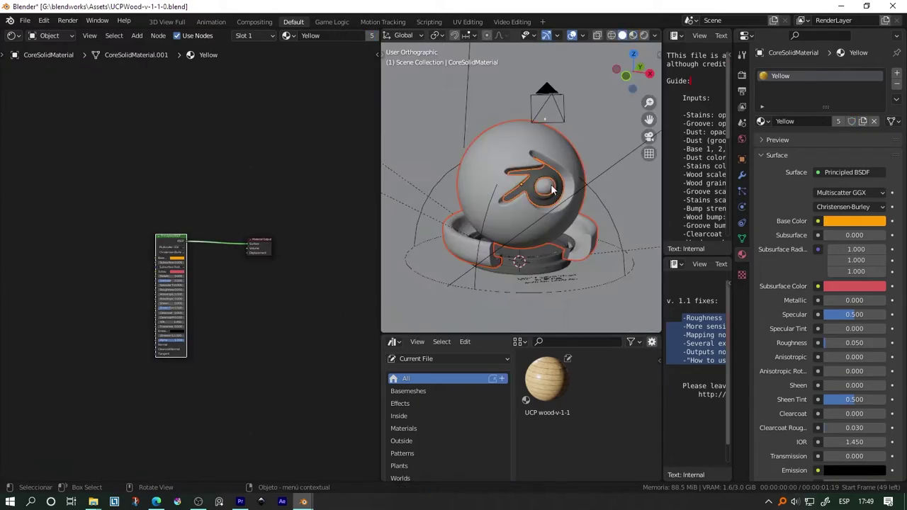
key(ctrl+space)
key(g)
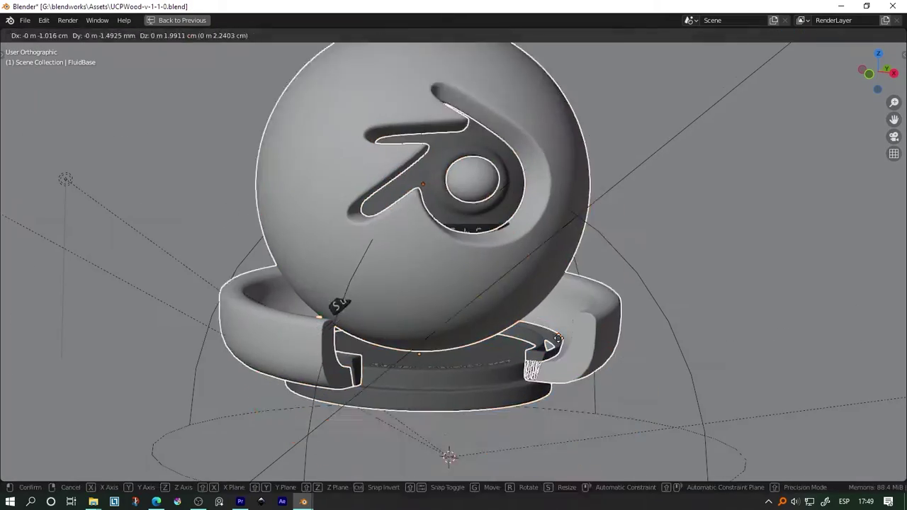
key(Escape)
key(ctrl+c)
key(alt+Tab)
key(ctrl+v)
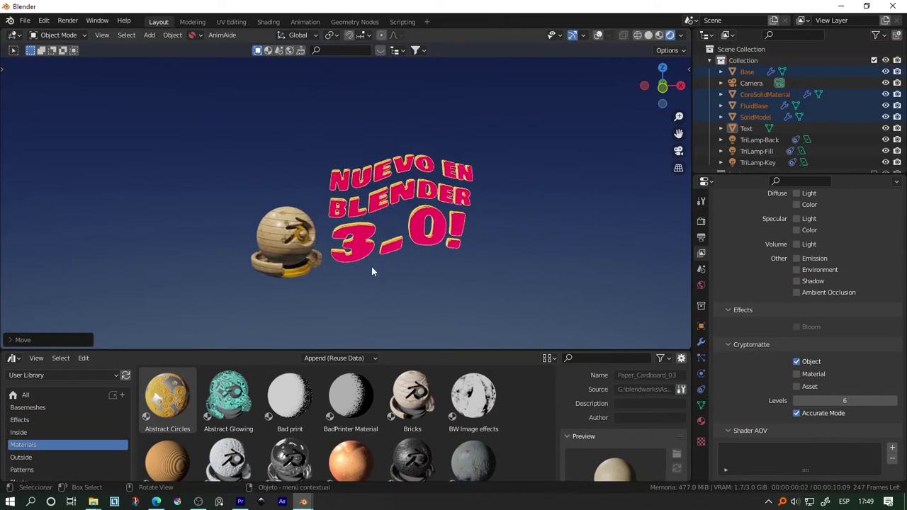
- Place the pasted preview ball model to the left of the title text in camera view
click(372, 267)
key(alt+Tab)
key(alt+Tab)
key(KP_0)
key(g)
key(Escape)
key(h)
click(210, 287)
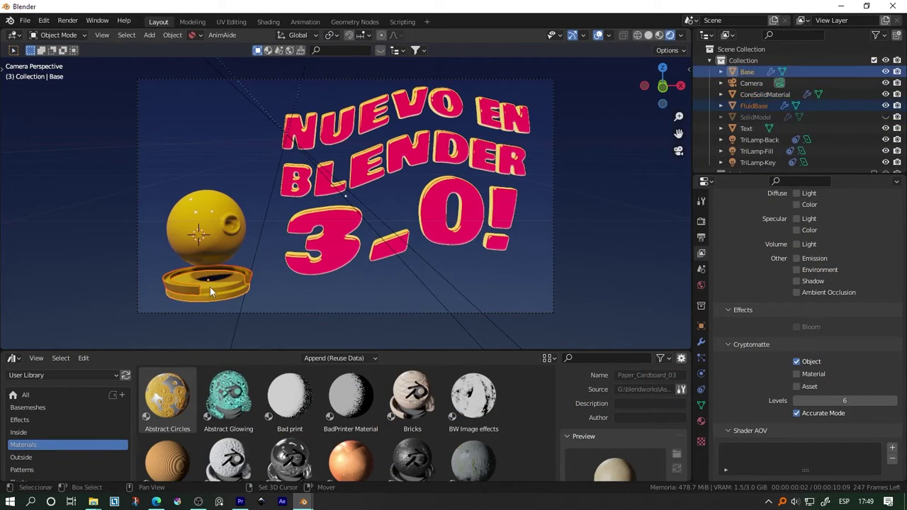
key(alt+h)
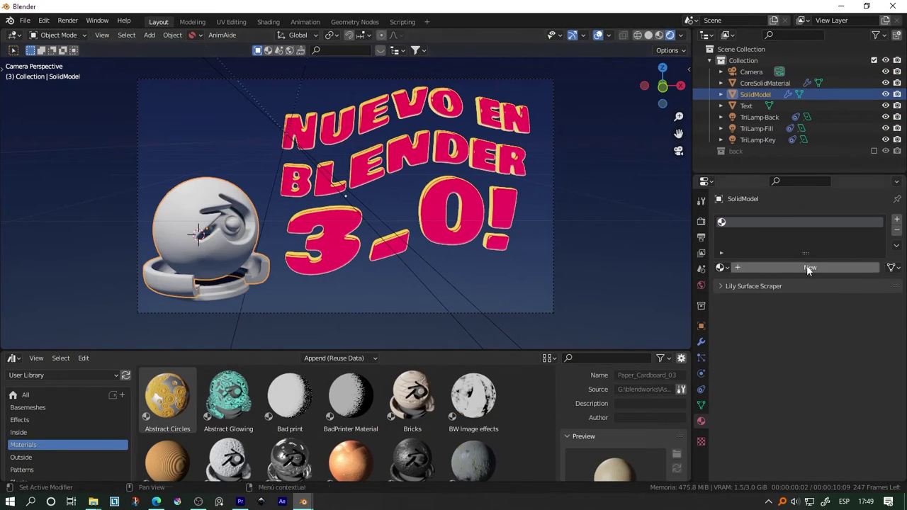
- Assign the Yellow material to the model's shell and shift its base colour toward orange
click(810, 268)
click(723, 267)
click(749, 316)
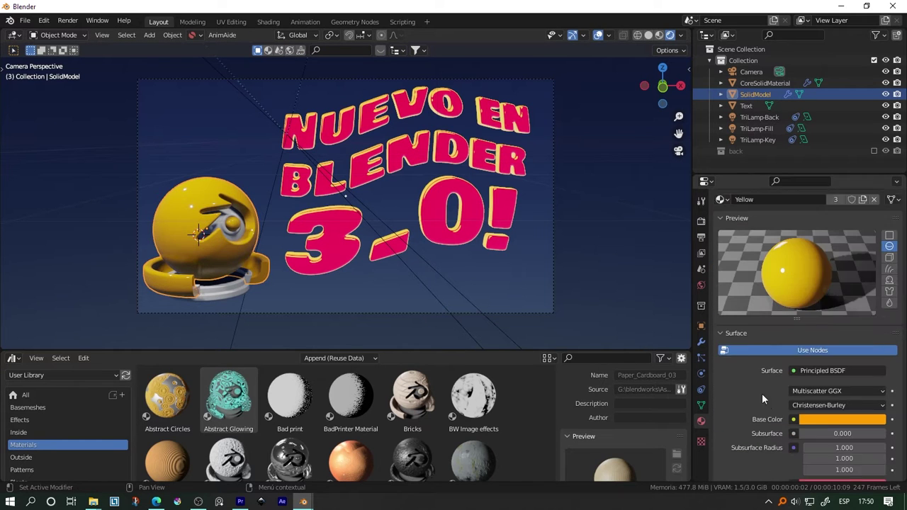
click(840, 397)
drag(826, 277, 814, 316)
- Give the model's ring base an existing material
click(229, 292)
click(723, 267)
click(744, 402)
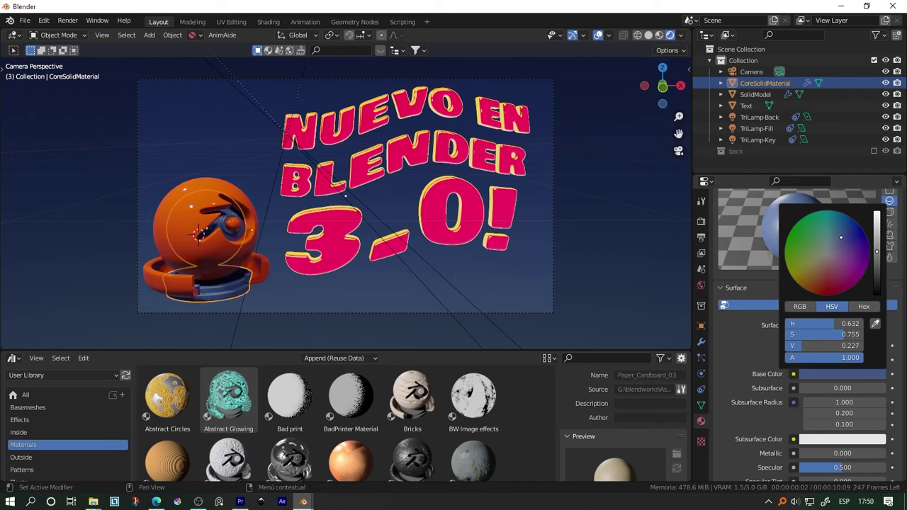
- Set the shell's Metallic to 1.0 and group the model parts under a new parent
click(273, 254)
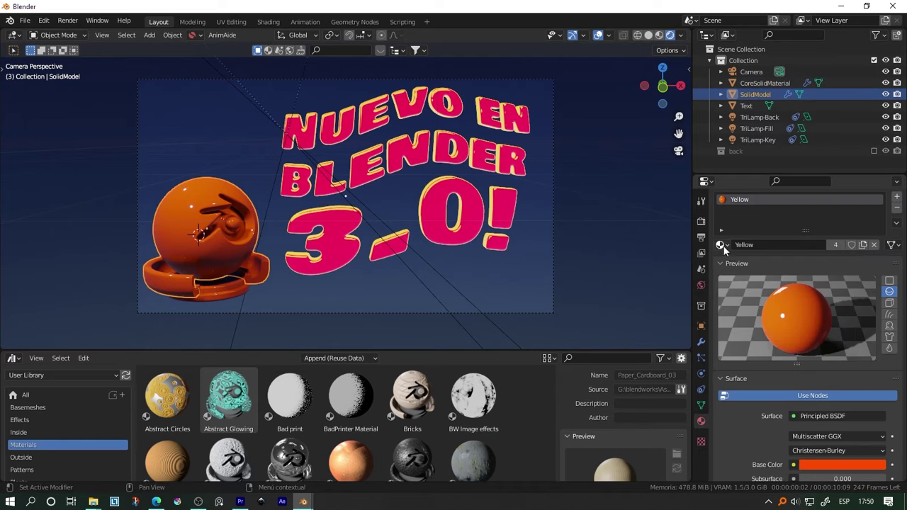
click(223, 284)
scroll(809, 319, down, 3)
drag(815, 385, 886, 385)
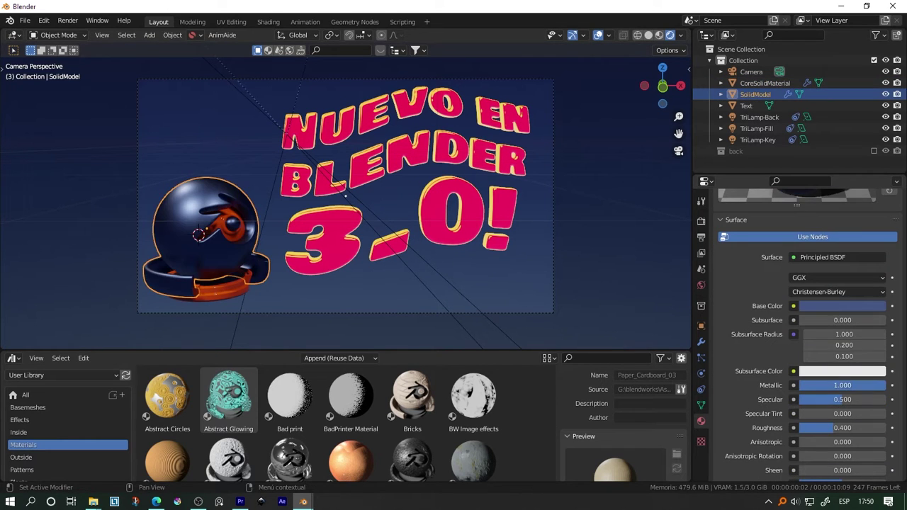
key(ctrl+g)
- Rotate, scale and move the grouped ball model, checking it from the camera view
key(r)
key(r)
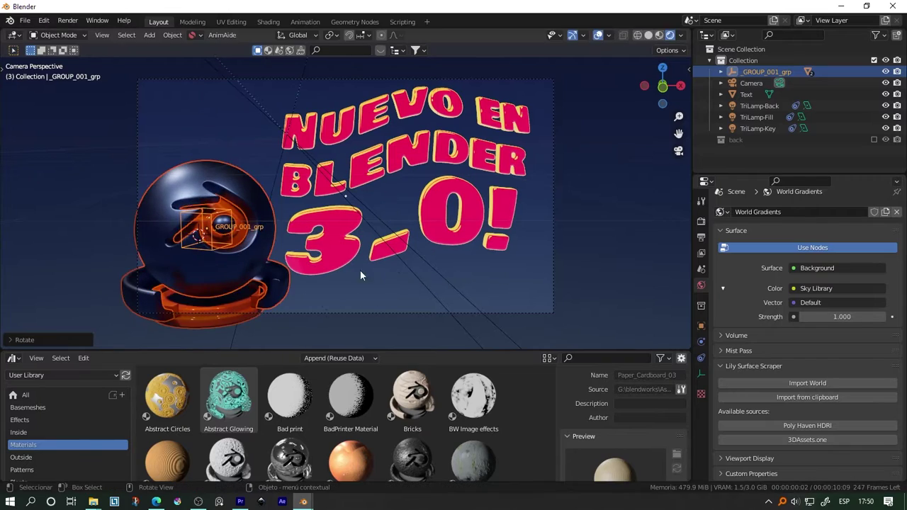
key(s)
key(shift+alt+z)
click(300, 272)
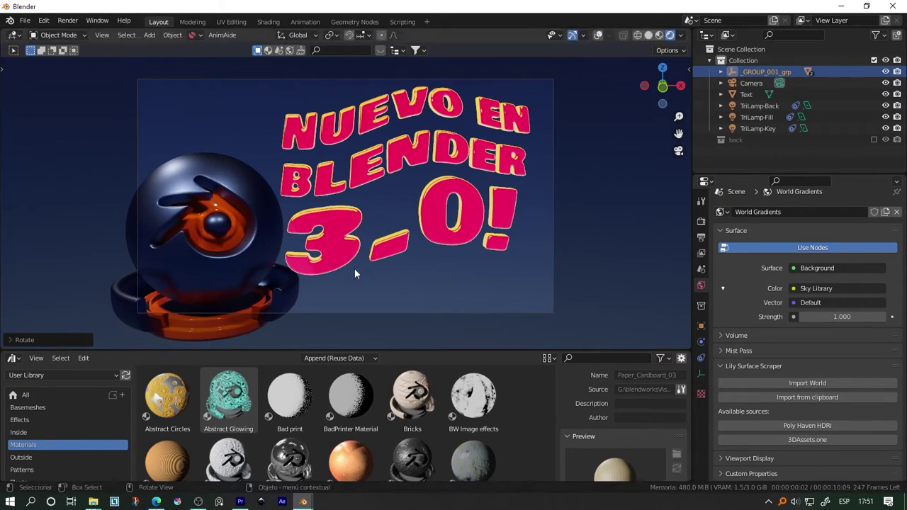
key(g)
click(370, 259)
key(s)
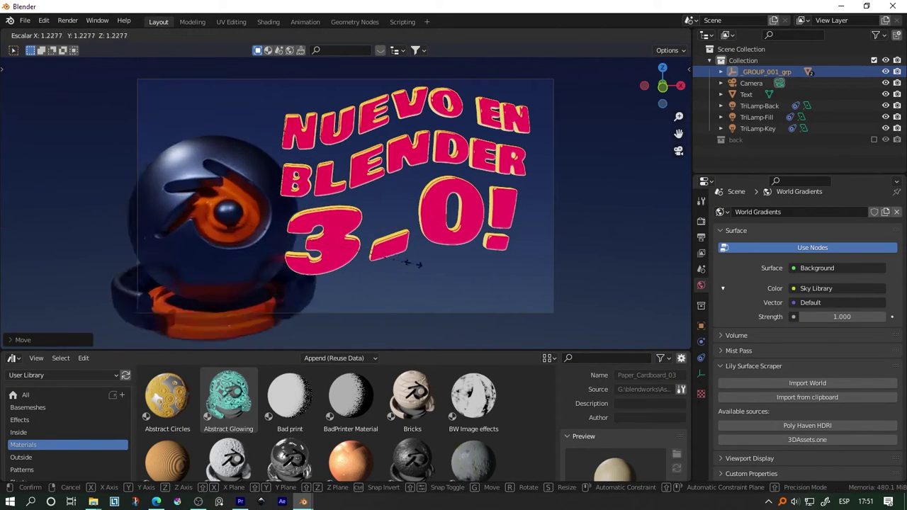
click(435, 257)
middle_drag(488, 263, 425, 288)
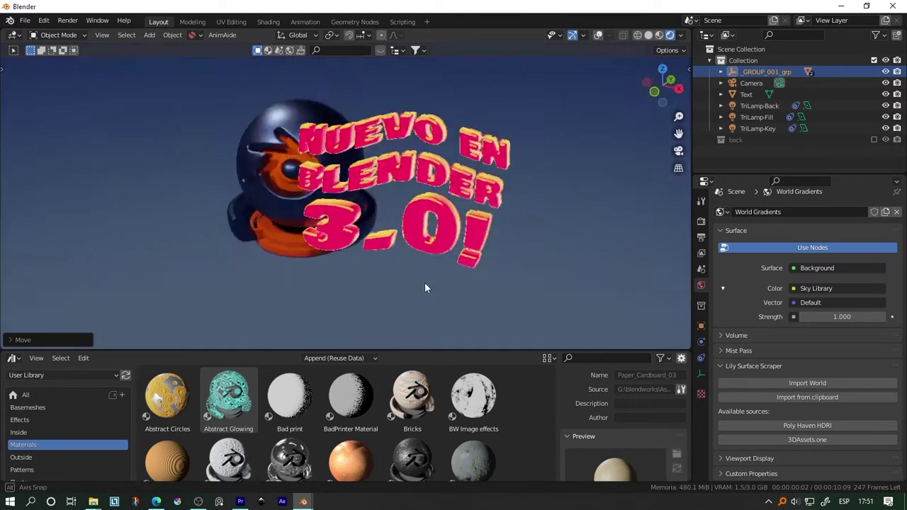
key(KP_0)
- Further enlarge and reposition the ball model group beside the title text
click(401, 260)
key(g)
click(250, 292)
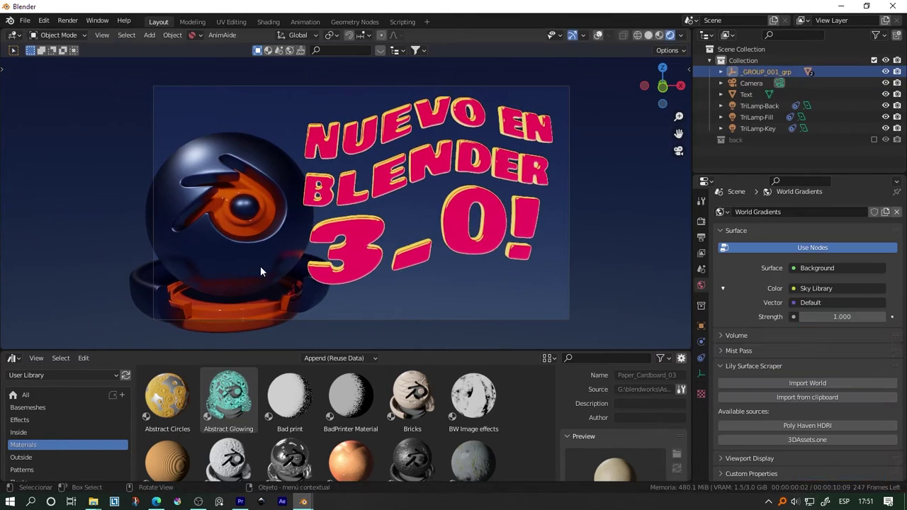
key(s)
click(436, 228)
key(g)
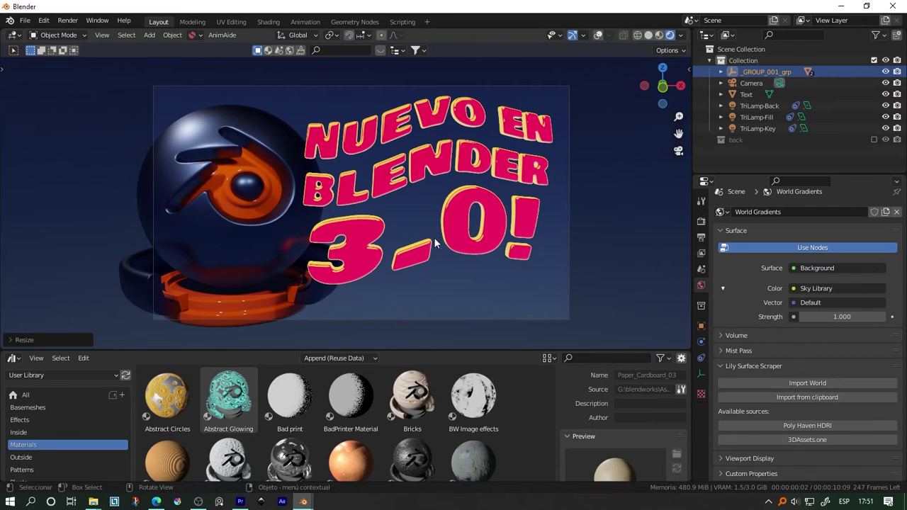
- Try a proportional move on the title text in Edit Mode, then cancel it unchanged
click(436, 244)
key(ctrl+Tab)
click(516, 243)
key(g)
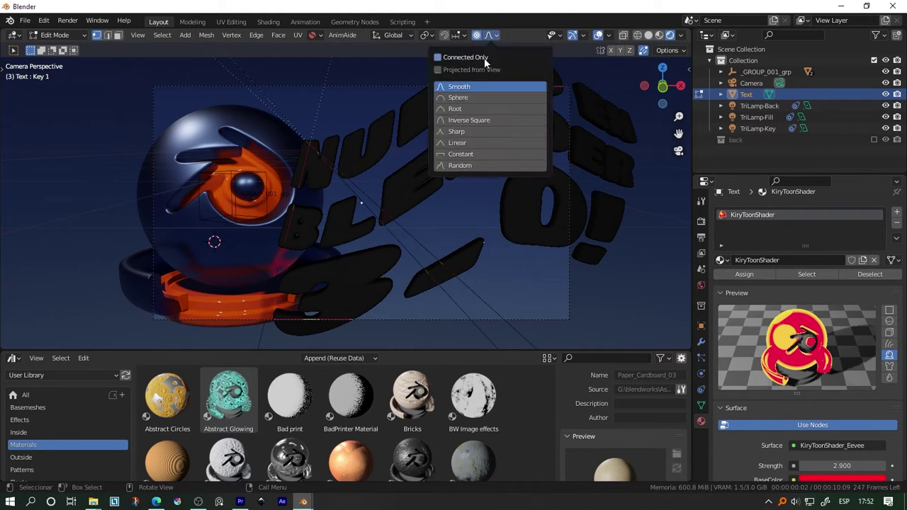
key(Escape)
key(Tab)
- Drop the Studio floor basemesh from the asset library into the scene
click(701, 405)
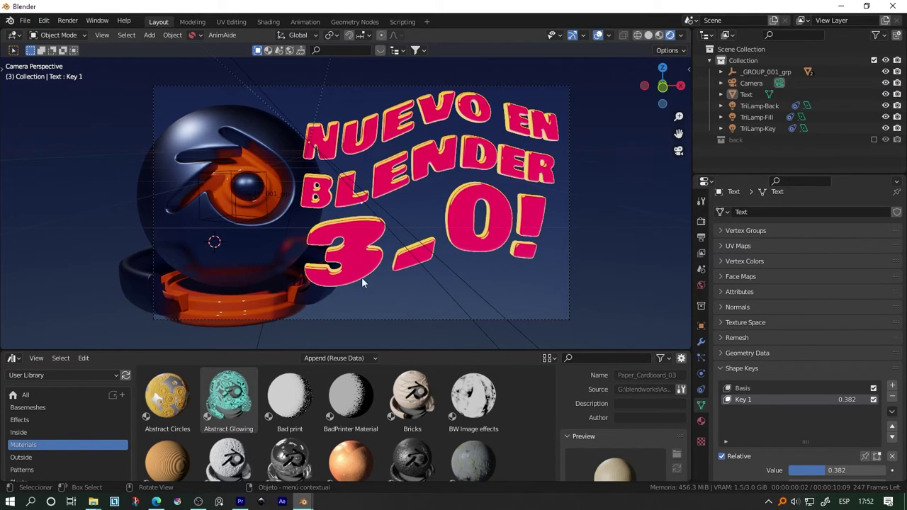
click(28, 407)
drag(290, 443, 541, 257)
- Move the Studio floor along Z and enlarge it to 0.6644 scale
key(g)
key(z)
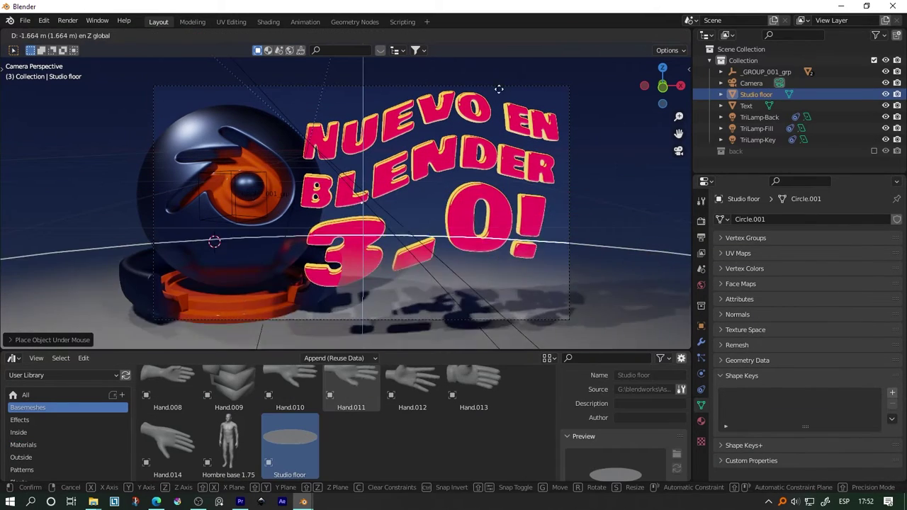
click(489, 103)
key(s)
click(577, 260)
- Show the floor's shader nodes and save the project to the Desktop as 'cosas nuevas!.blend'
click(599, 39)
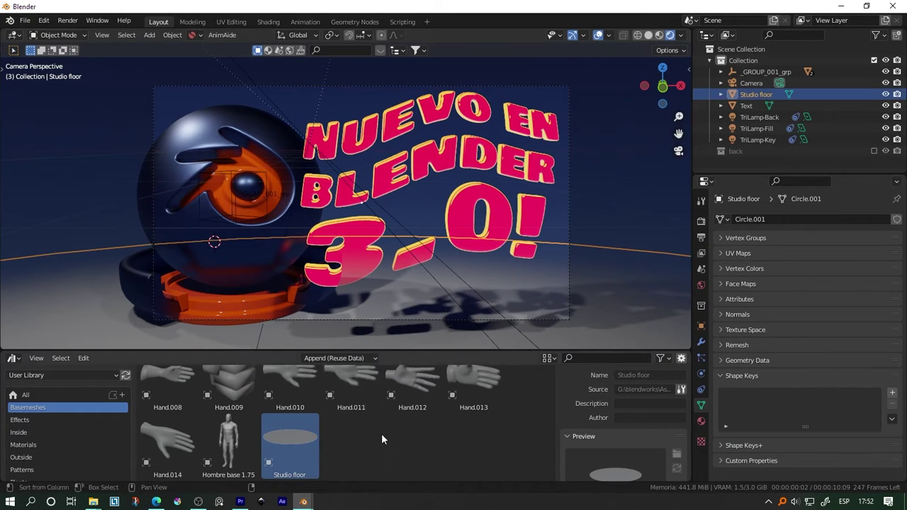
key(shift+F3)
click(67, 368)
key(ctrl+s)
click(168, 235)
click(348, 392)
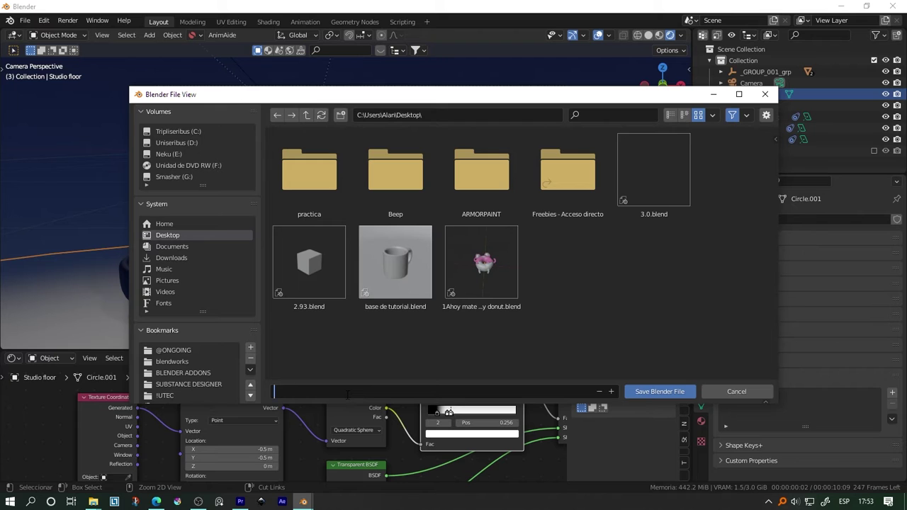
text(cosasnuevas!)
key(Return)
- Try colours on the floor's Diffuse BSDF, leaving it white
mouse_move(435, 409)
middle_down()
mouse_move(285, 398)
mouse_move(355, 353)
middle_up()
click(193, 428)
drag(234, 326, 255, 319)
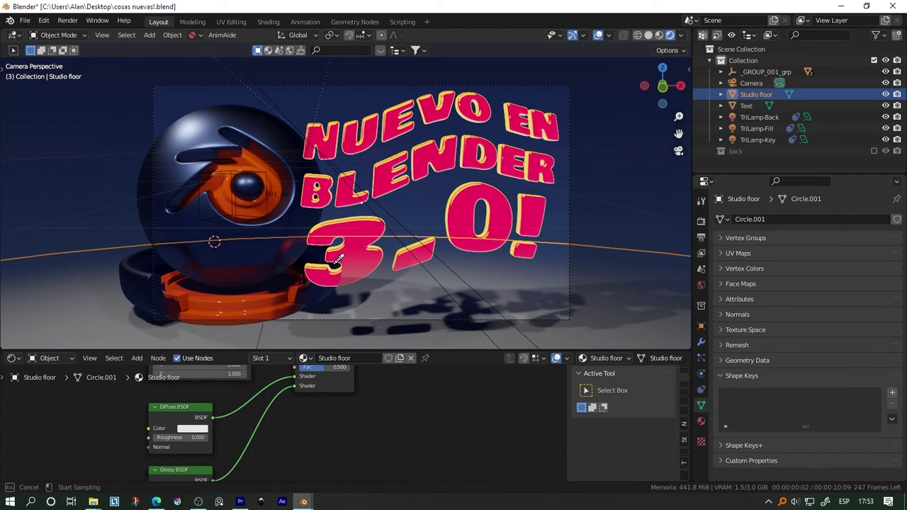
drag(205, 326, 217, 342)
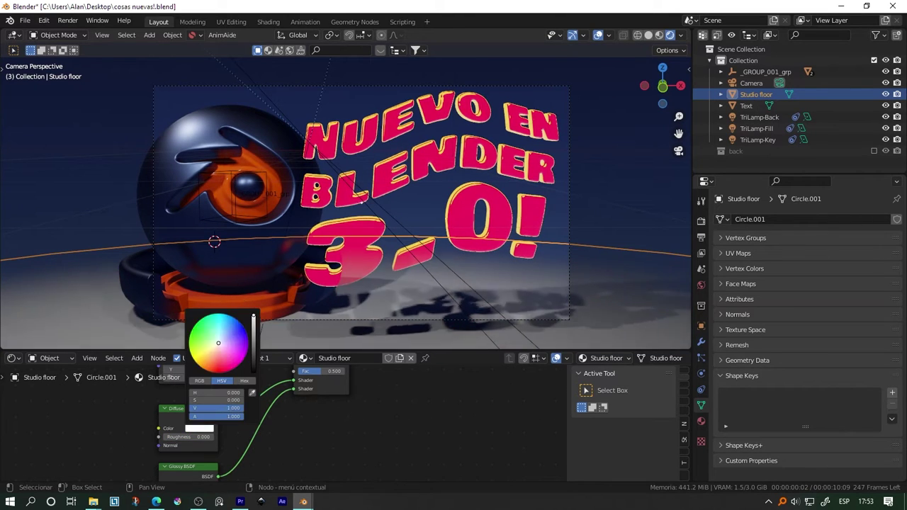
click(747, 106)
ctrl+click(765, 332)
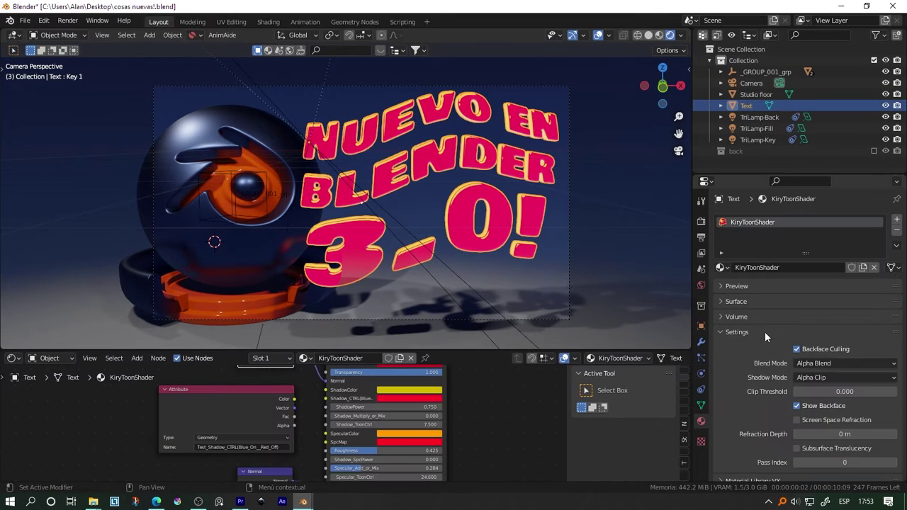
- Try Alpha Hashed blend mode on the text material, then undo it
click(826, 365)
click(825, 389)
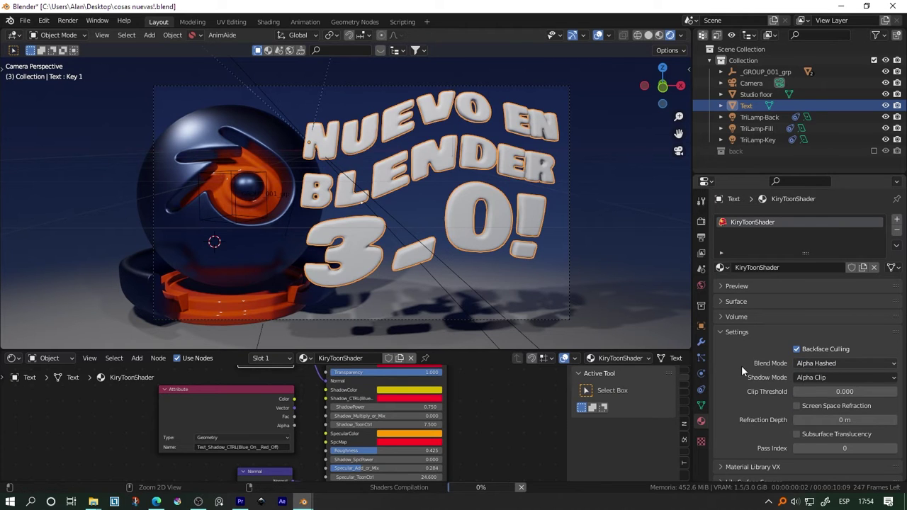
key(ctrl+z)
key(ctrl+z)
key(ctrl+z)
key(ctrl+z)
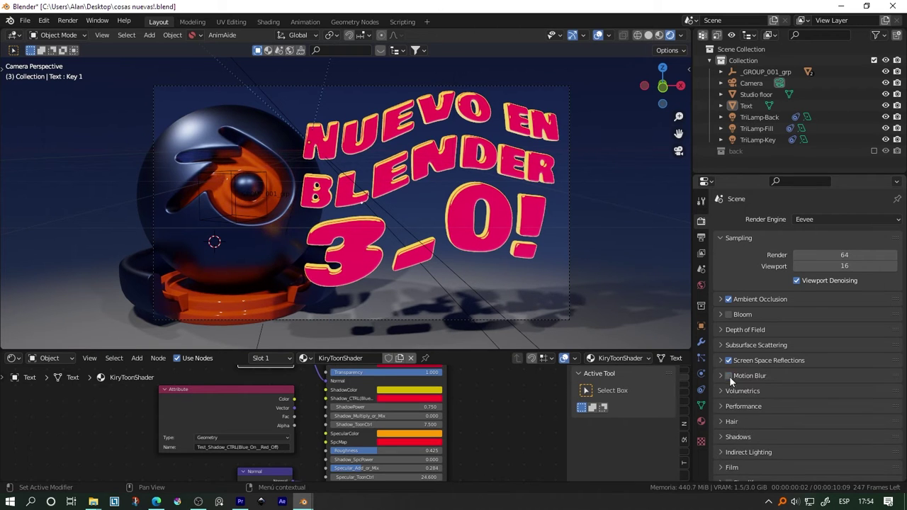
- Expand the Film render settings and select the Studio floor
scroll(730, 377, down, 4)
click(732, 353)
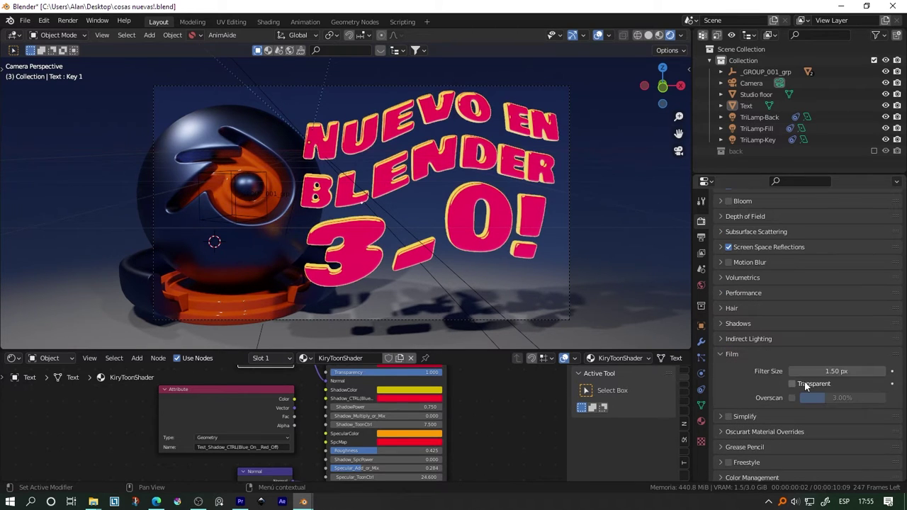
click(505, 324)
- View the scene from the right side and select the TriLamp-Key area light
key(shift+a)
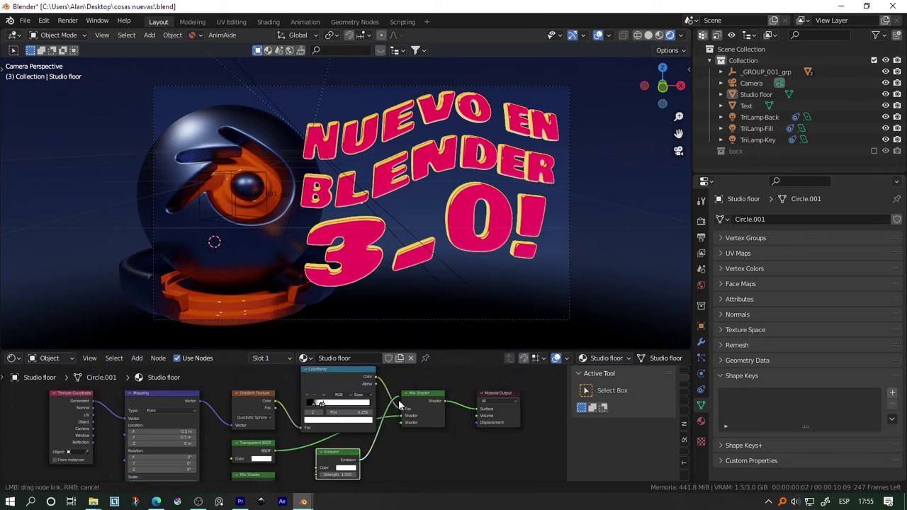
scroll(414, 425, up, 4)
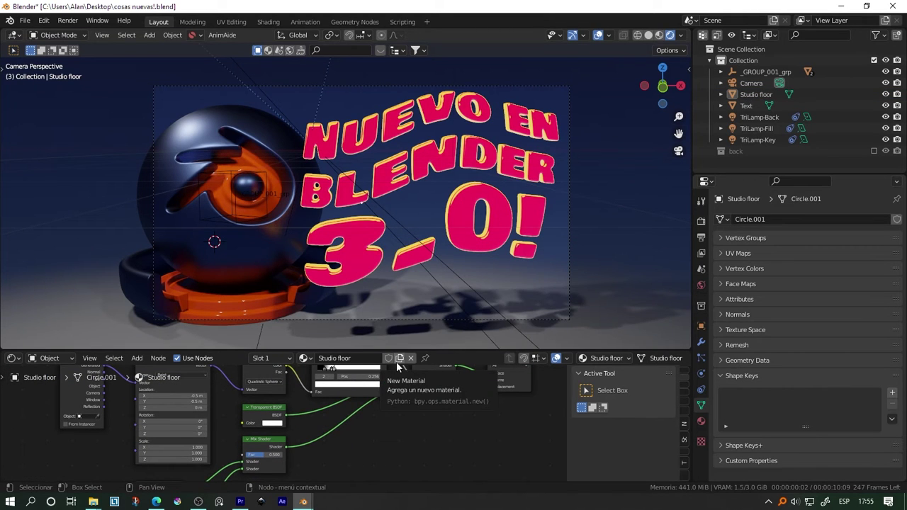
key(KP_3)
key(shift+a)
scroll(354, 177, down, 5)
click(324, 108)
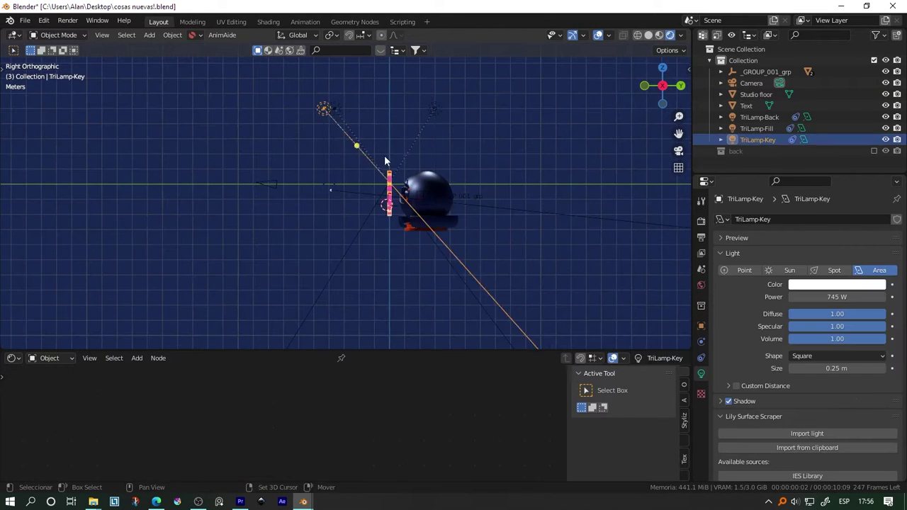
- Duplicate TriLamp-Key, place the copy, and apply its Track To constraint
key(KP_0)
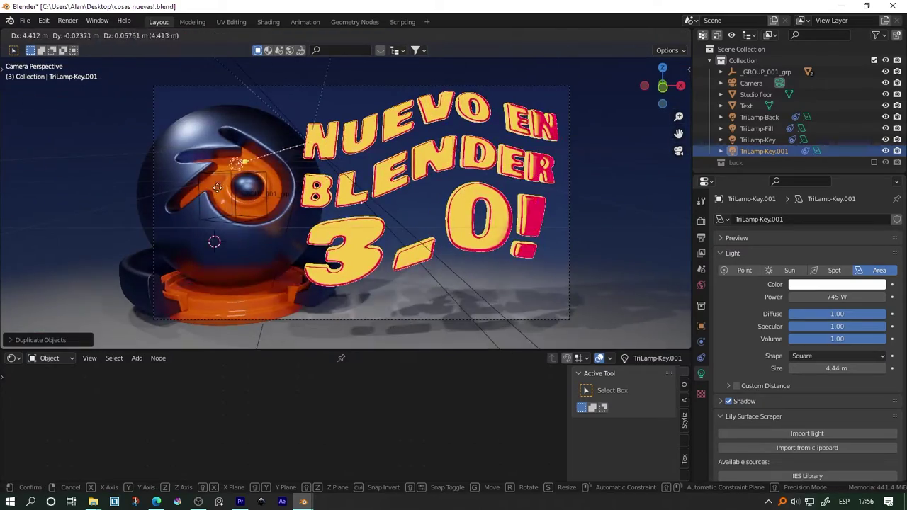
middle_drag(201, 96, 512, 347)
key(KP_0)
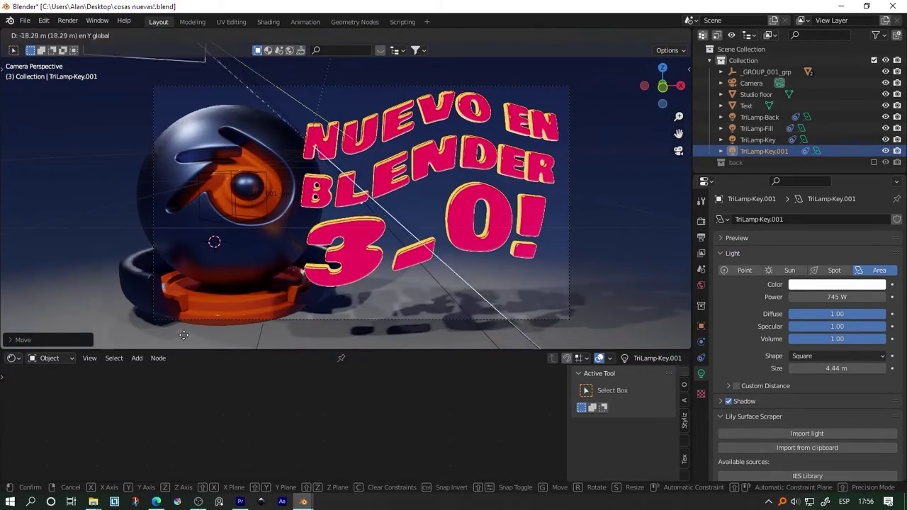
key(Return)
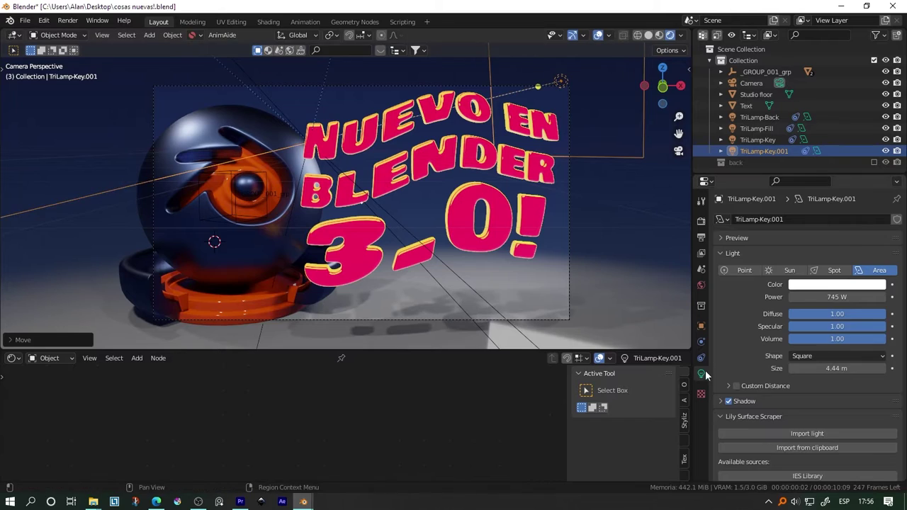
click(701, 358)
key(ctrl+a)
key(g)
key(Return)
- Enlarge the duplicated area lamp and start moving it on a constrained axis
key(g)
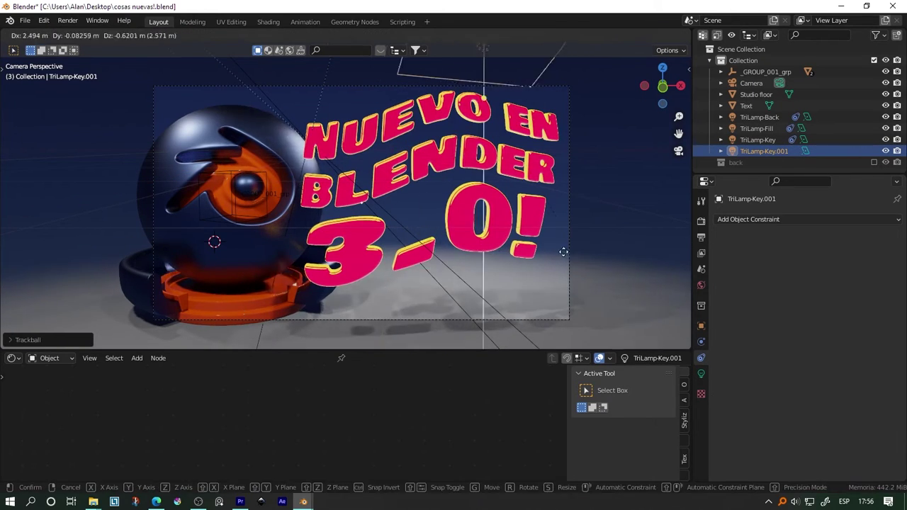
key(s)
key(Return)
key(g)
key(shift+z)
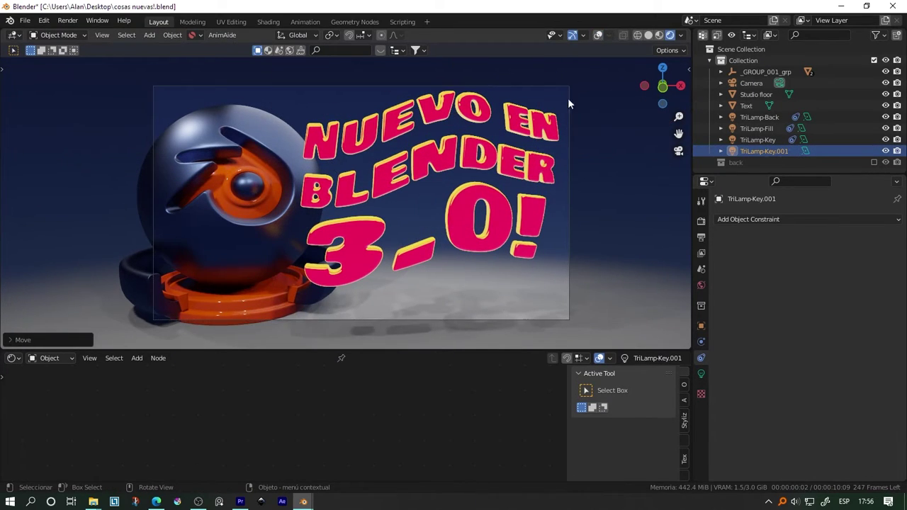
- Darken the area outside the camera frame and maximise the camera view
click(701, 374)
drag(802, 380, 886, 381)
key(ctrl+space)
key(Home)
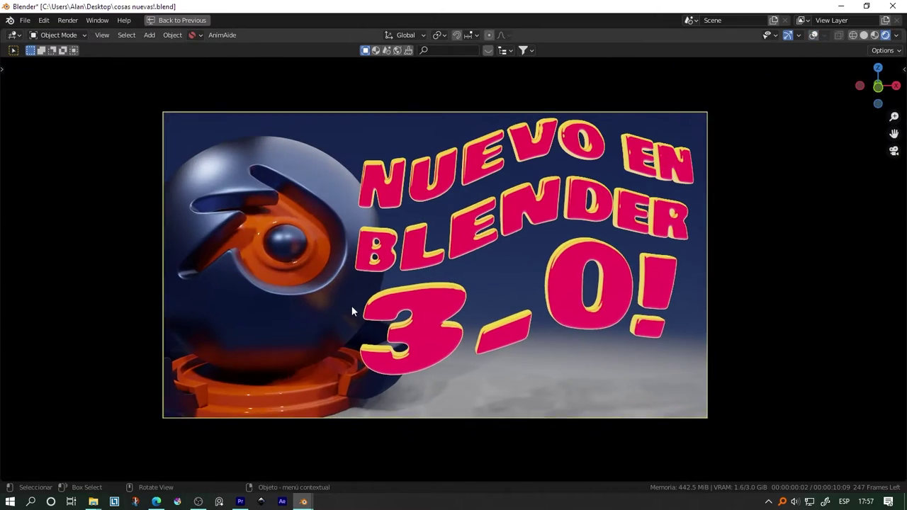
- Reposition the new lamp with several grab and Z-axis moves to relight the scene
key(g)
key(Return)
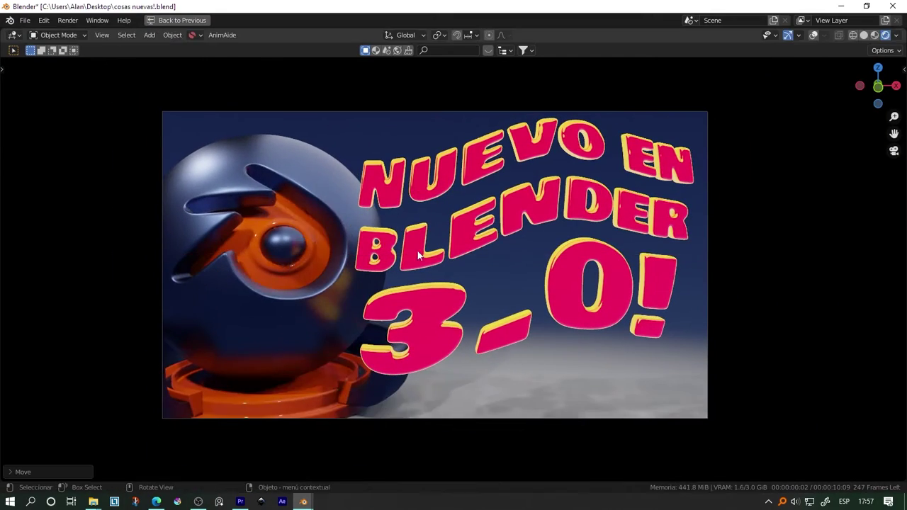
key(g)
key(Return)
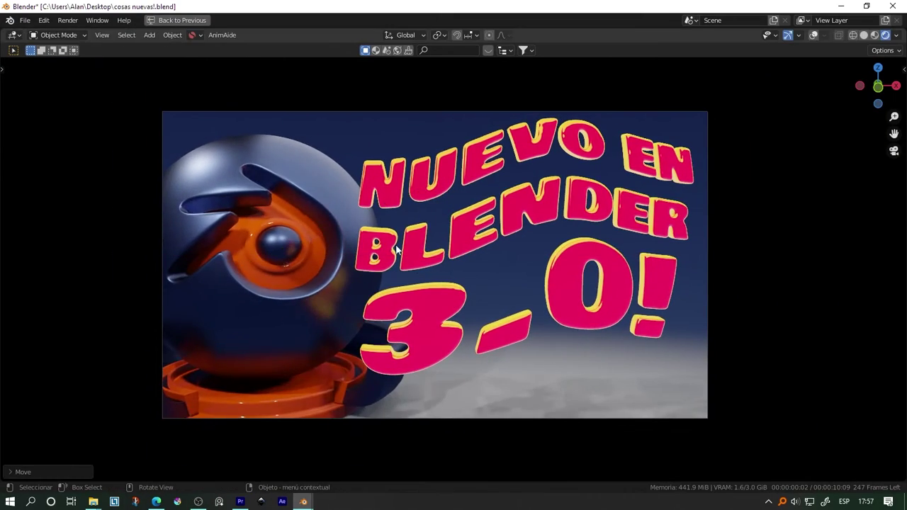
key(g)
key(z)
key(Return)
key(ctrl+space)
key(ctrl+space)
key(g)
key(z)
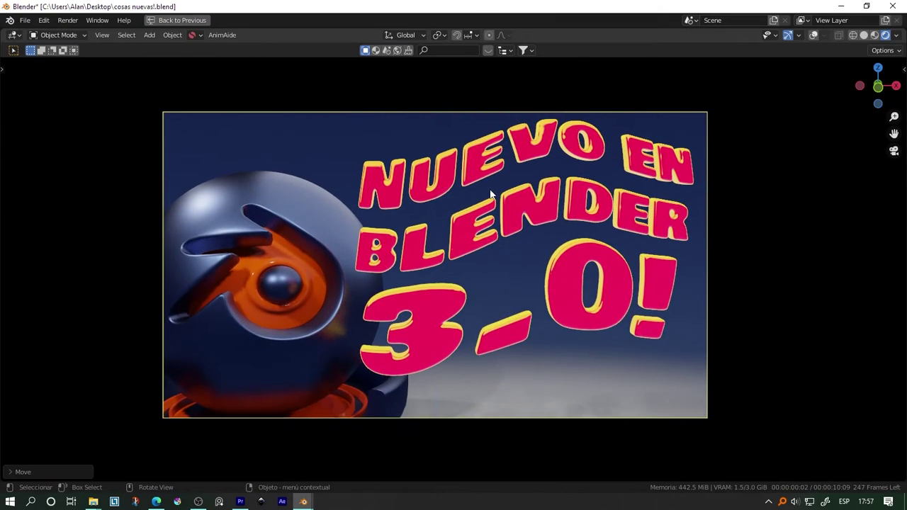
key(Return)
scroll(585, 220, up, 1)
key(shift+a)
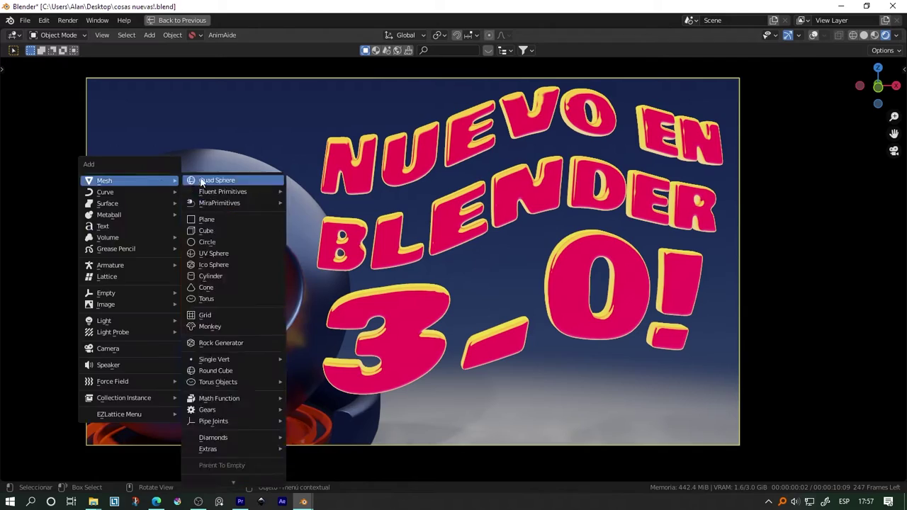
- Add a new text object, rotate it 90° on X, and place it behind the sphere
click(257, 225)
key(r)
key(x)
key(9)
key(0)
key(Return)
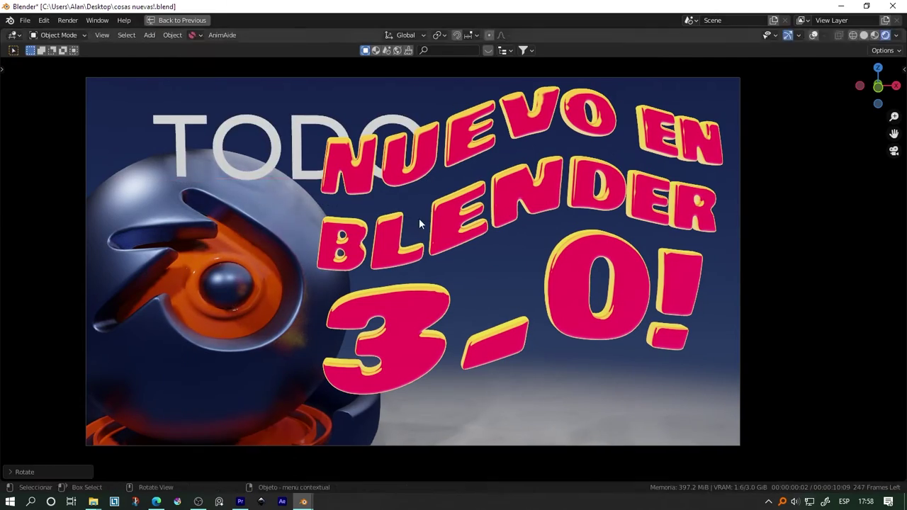
key(g)
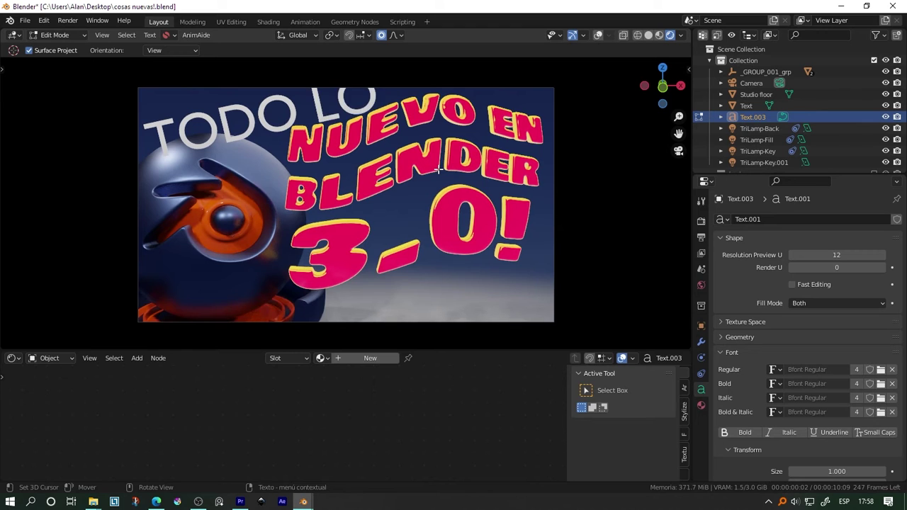
- Finish the 'TODO LO' wording, move it, and browse for another Regular font
key(Tab)
key(g)
click(881, 370)
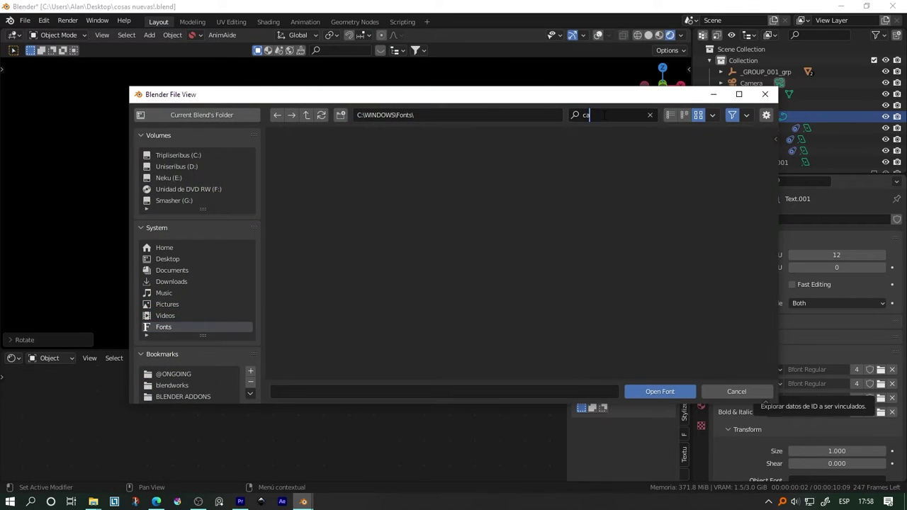
- Convert the TODO LO text into a mesh
right_click(425, 239)
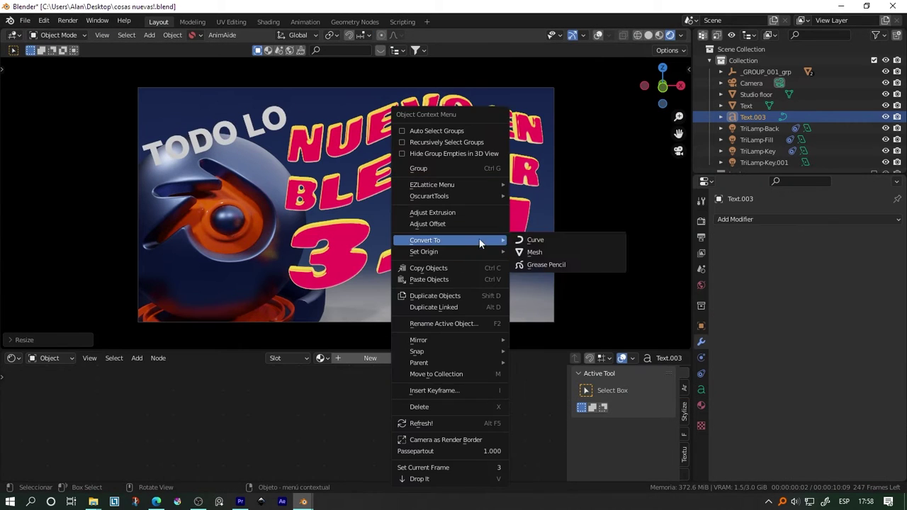
click(532, 251)
key(Tab)
key(x)
key(Escape)
- Add a Complex-mode Solidify modifier with about -0.75 m thickness
key(Tab)
click(735, 244)
click(674, 316)
drag(837, 294, 844, 294)
click(836, 280)
click(815, 296)
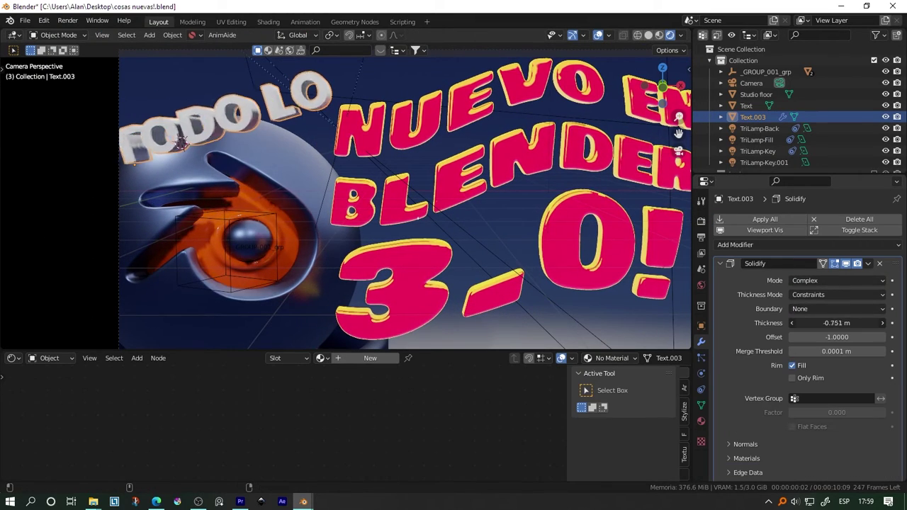
- Save the file and proportionally drag LO down beneath TODO with smooth falloff
scroll(415, 197, down, 3)
scroll(289, 129, down, 2)
key(ctrl+s)
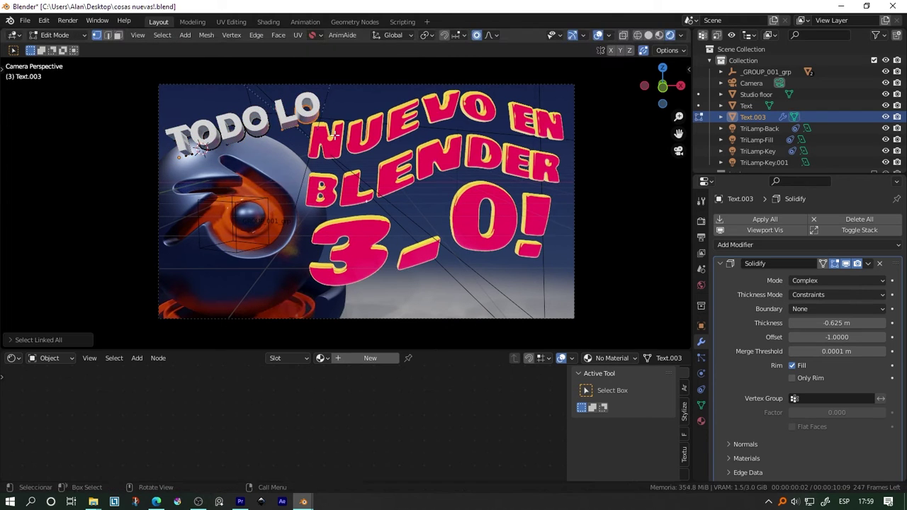
key(g)
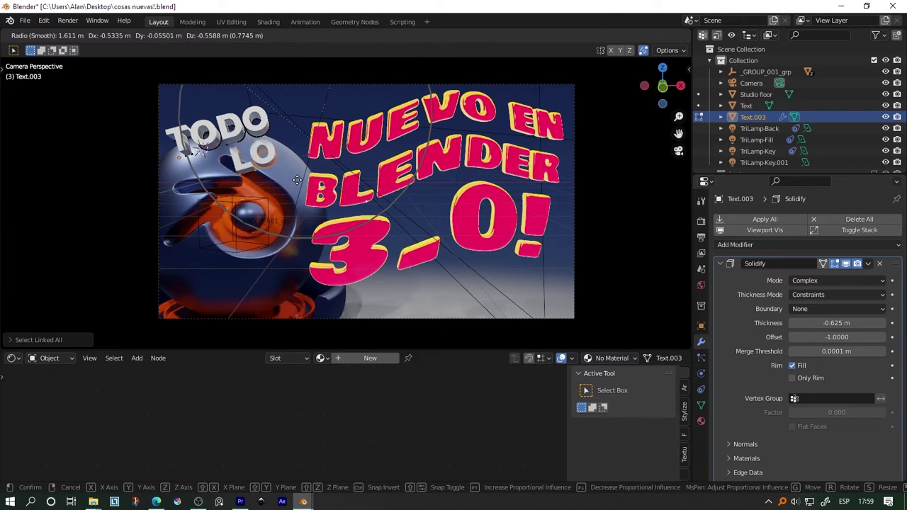
click(296, 179)
- Apply all the text's modifiers, then add and apply a Remesh modifier
click(721, 263)
click(736, 245)
click(765, 219)
click(765, 219)
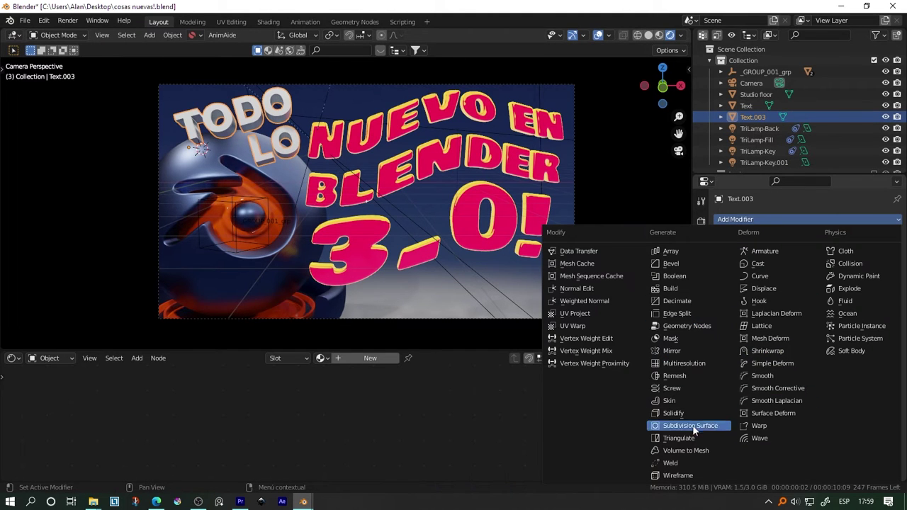
click(708, 376)
key(ctrl+a)
click(735, 244)
- Add and apply a Smooth modifier, followed by a second applied Remesh
click(758, 358)
key(Return)
key(ctrl+a)
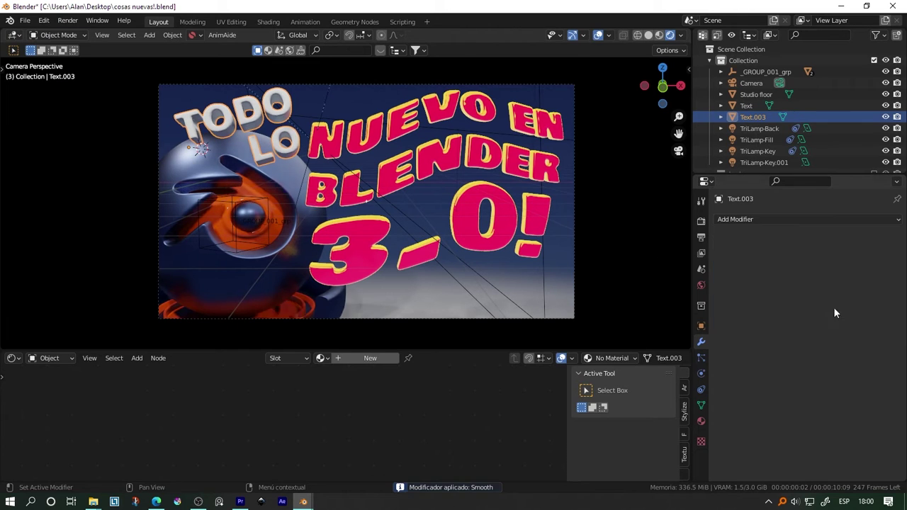
click(751, 219)
click(687, 389)
click(675, 376)
key(ctrl+a)
- Fatten the mesh surface in Edit Mode with shrink/fatten, then nudge TODO LO into place
key(Tab)
key(alt+s)
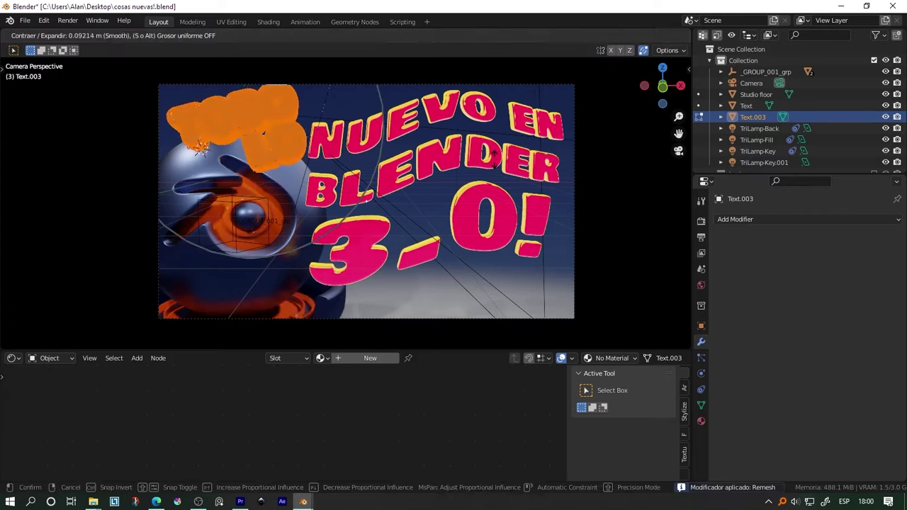
click(429, 293)
key(Tab)
key(s)
click(506, 232)
key(s)
right_click(328, 203)
- Shift the stripe pattern via the Mapping node's Location X and Rotation X
right_click(329, 202)
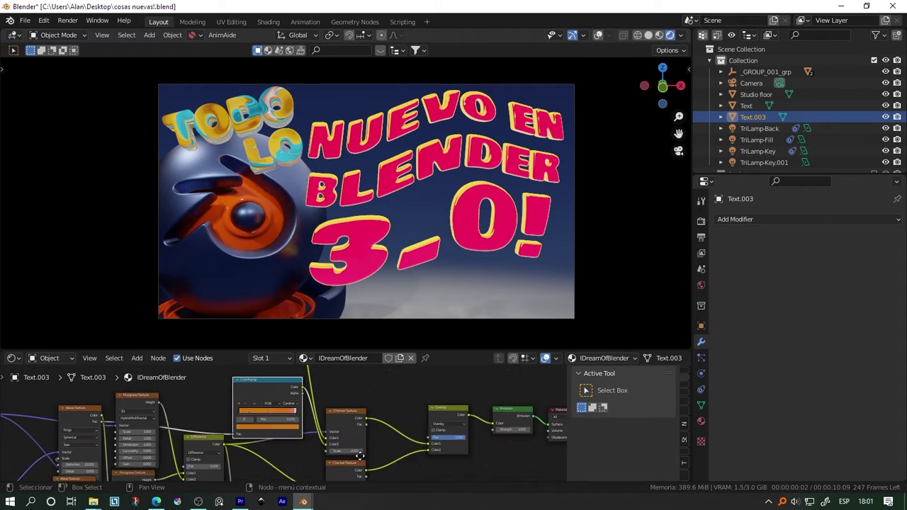
middle_drag(254, 426, 264, 415)
middle_drag(371, 225, 276, 218)
middle_drag(369, 426, 236, 391)
drag(236, 392, 269, 391)
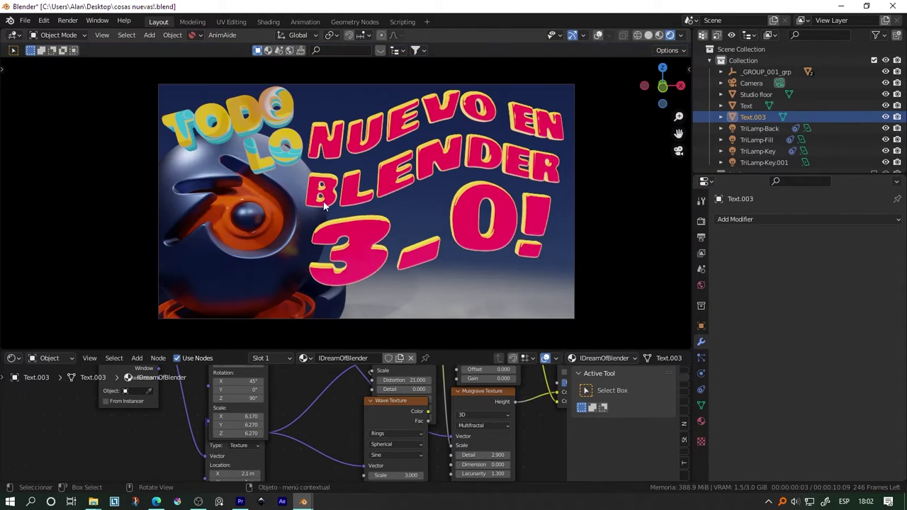
drag(239, 381, 241, 394)
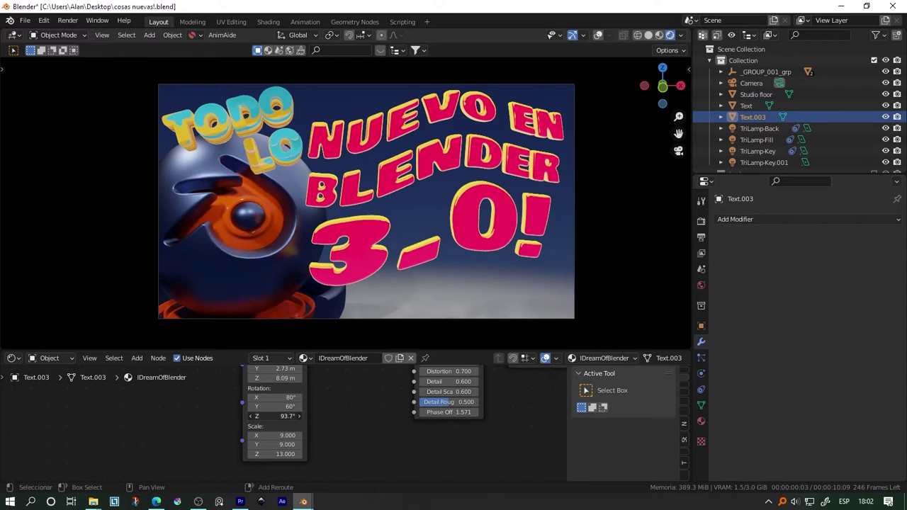
middle_drag(320, 409, 274, 432)
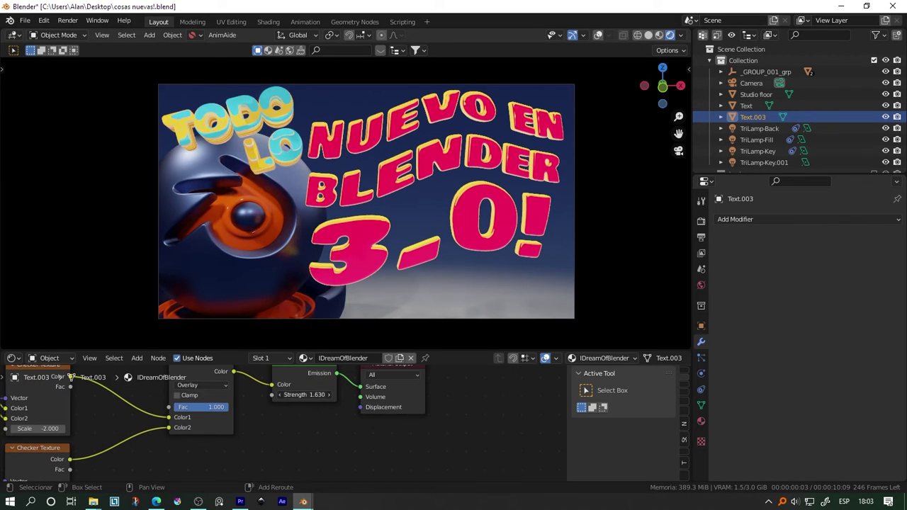
click(702, 221)
- Enable Bloom with a 2.530 threshold, then render the frame and save the image
click(729, 314)
drag(801, 331, 836, 331)
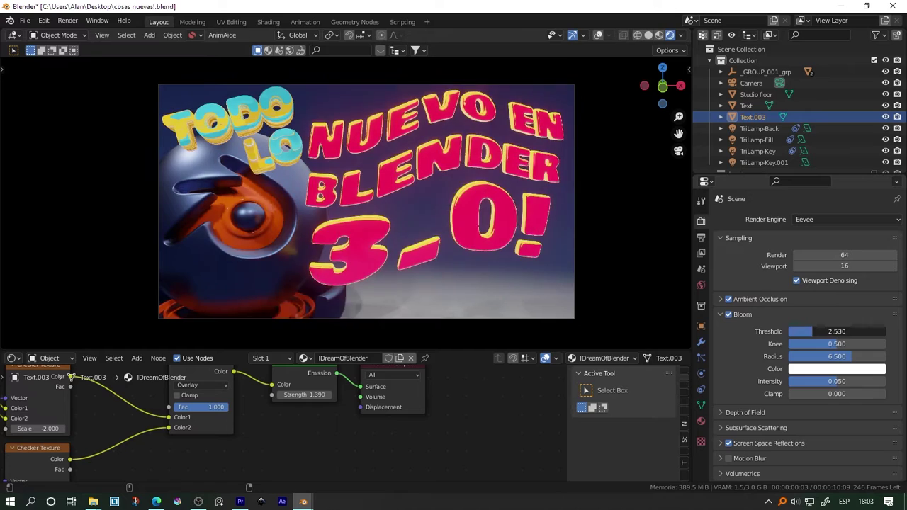
click(729, 314)
click(729, 314)
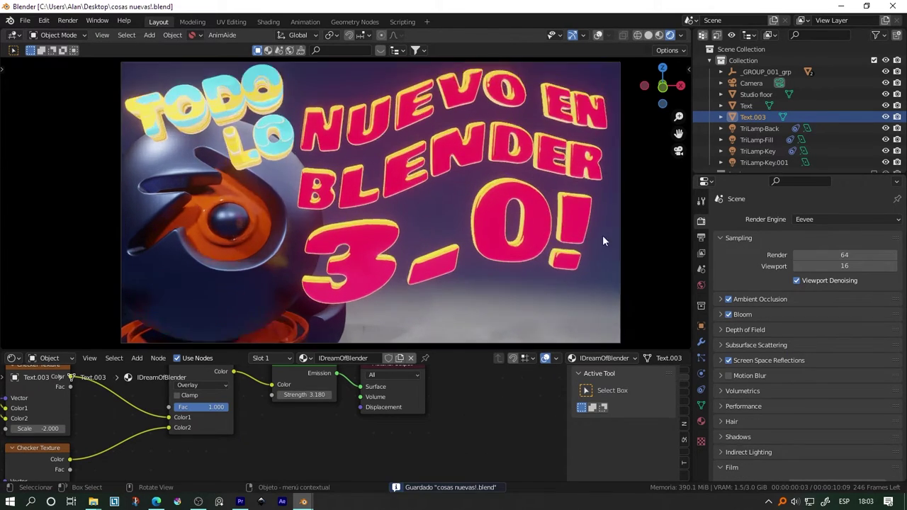
key(F12)
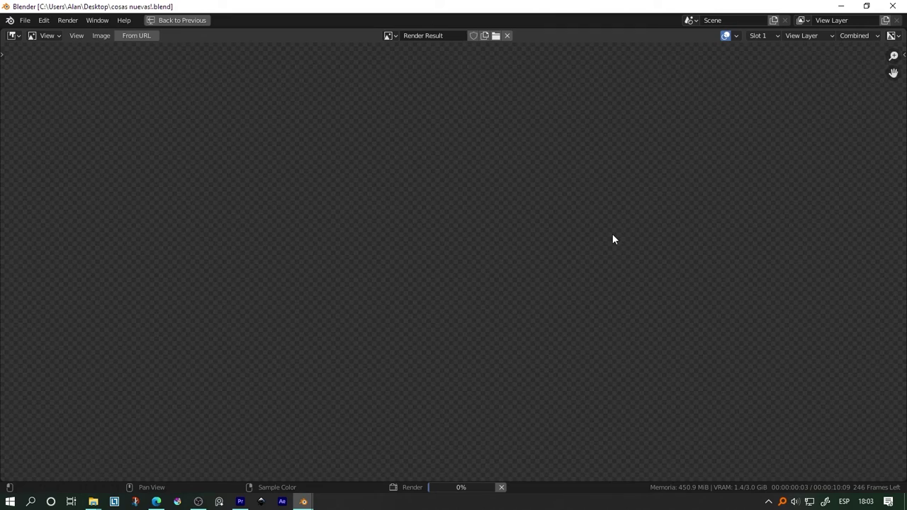
key(shift+alt+s)
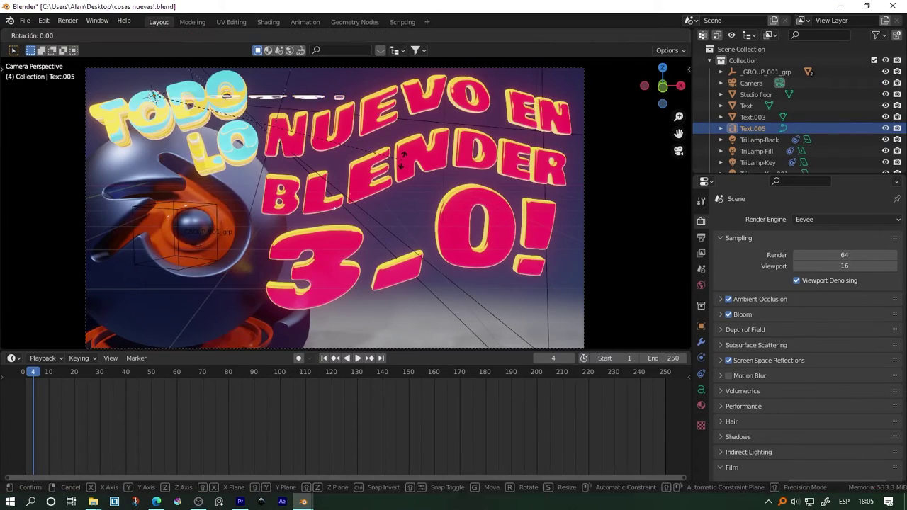
- Rotate the *casi text 90 degrees to stand upright above TODO
key(9)
key(0)
key(Return)
key(s)
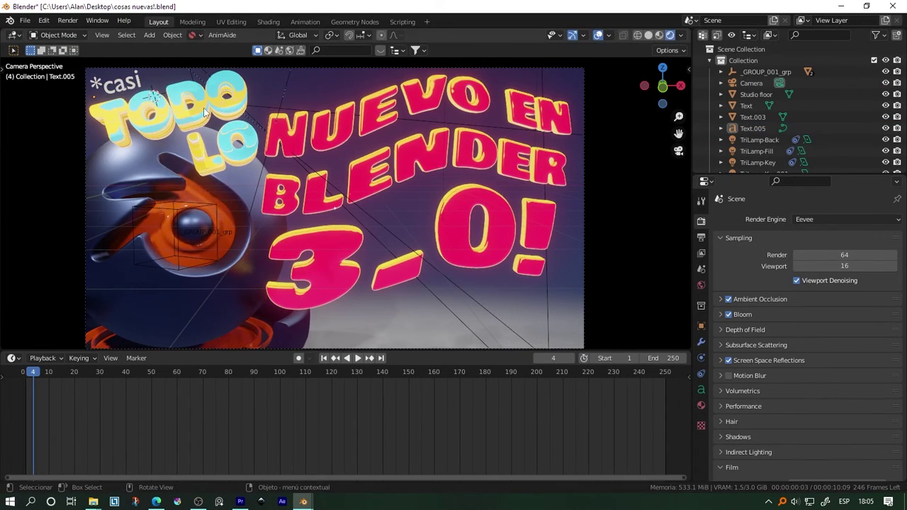
- Keyframe the camera's location, rotation and scale at frame 1
mouse_move(376, 186)
middle_down()
mouse_move(466, 236)
mouse_move(334, 232)
middle_up()
click(333, 231)
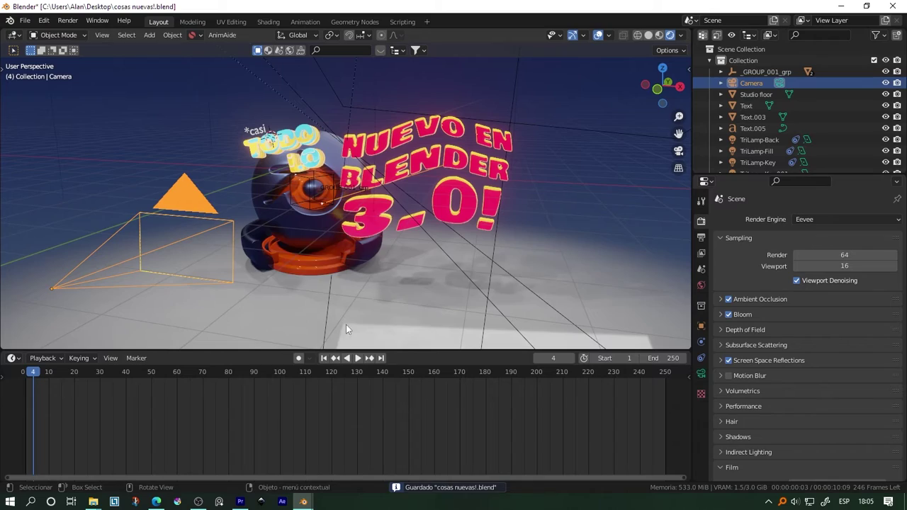
key(shift+Left)
key(i)
click(341, 299)
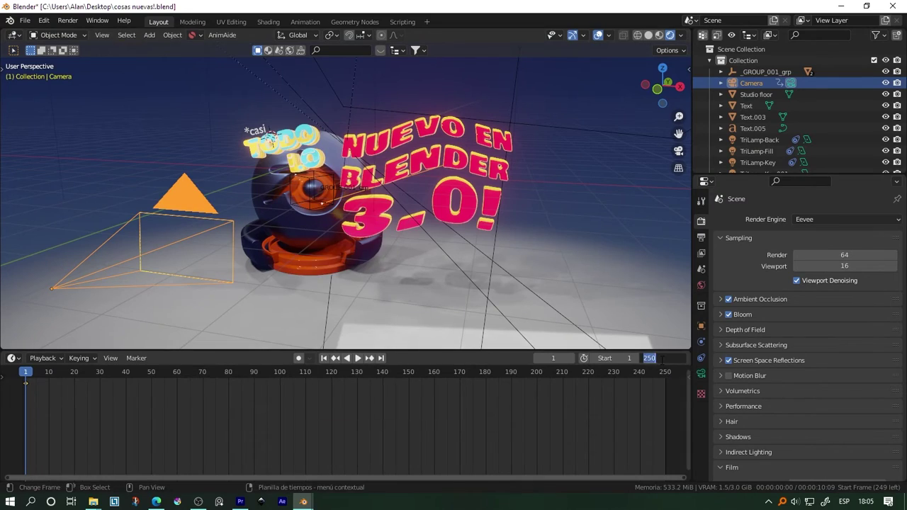
- Set the animation's end frame to 110 and jump to the last frame
text(100)
key(Return)
key(ctrl+t)
key(alt+Tab)
key(alt+Tab)
click(304, 382)
click(650, 358)
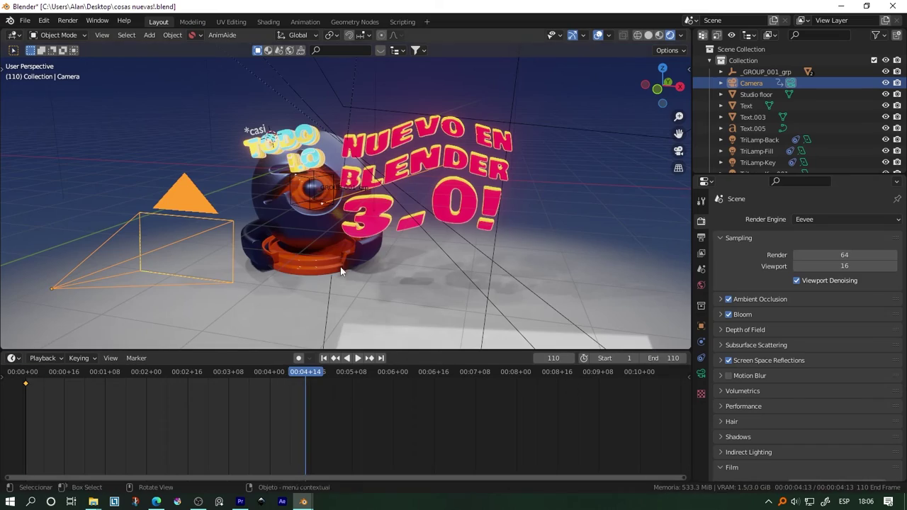
- From the camera view, pull the camera back along its depth axis and tilt it around X
key(KP_0)
key(g)
key(z)
key(z)
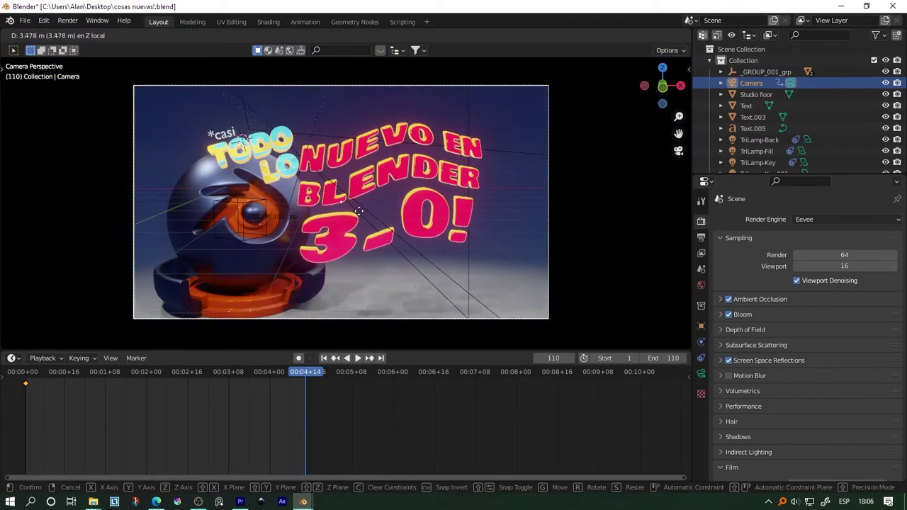
click(378, 205)
key(r)
key(x)
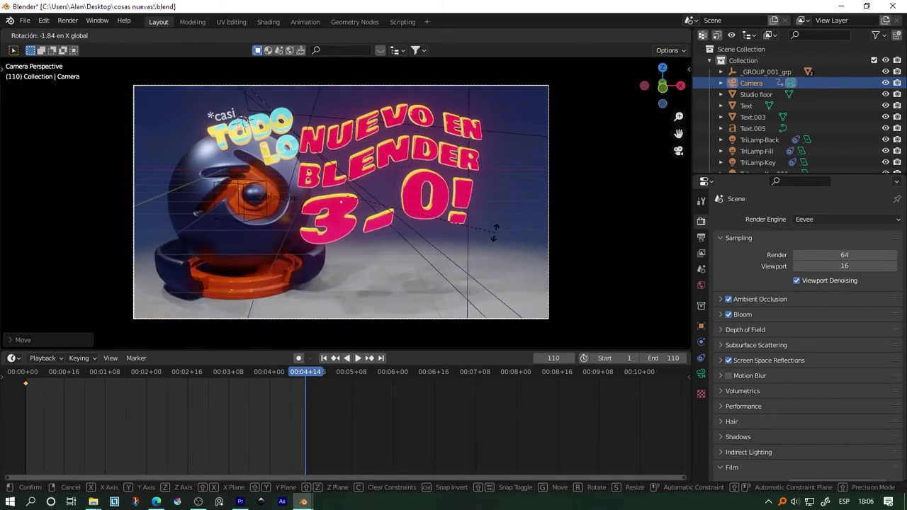
click(496, 221)
- Keyframe the camera's end pose at frame 110
key(g)
click(498, 206)
key(i)
click(498, 203)
- Play back the camera animation with overlays hidden, then save the file
key(space)
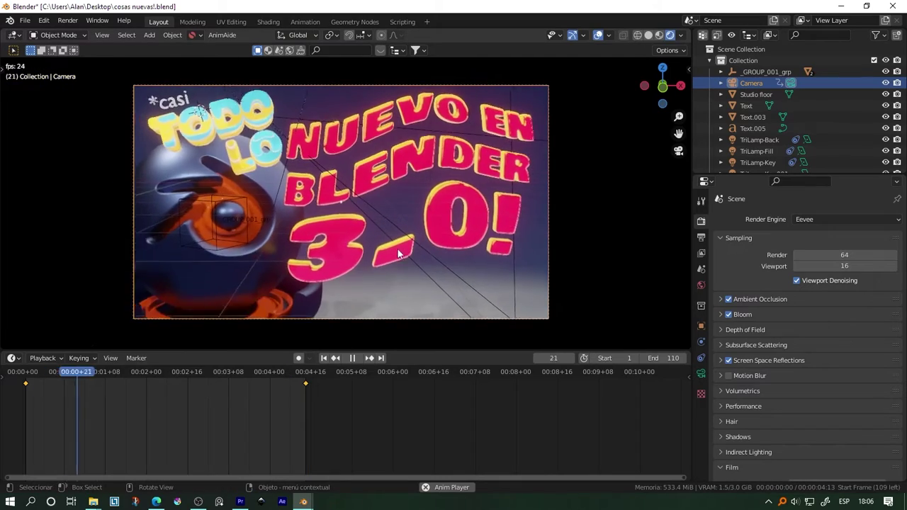
click(597, 35)
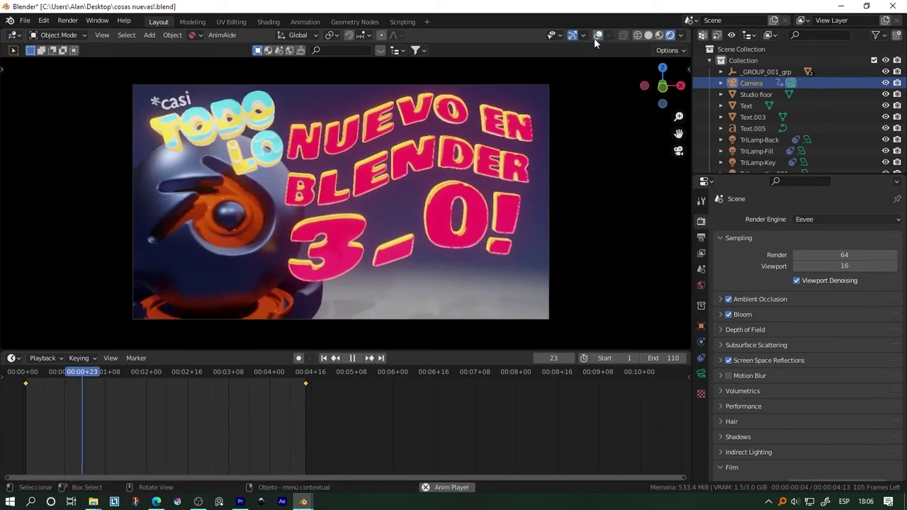
key(space)
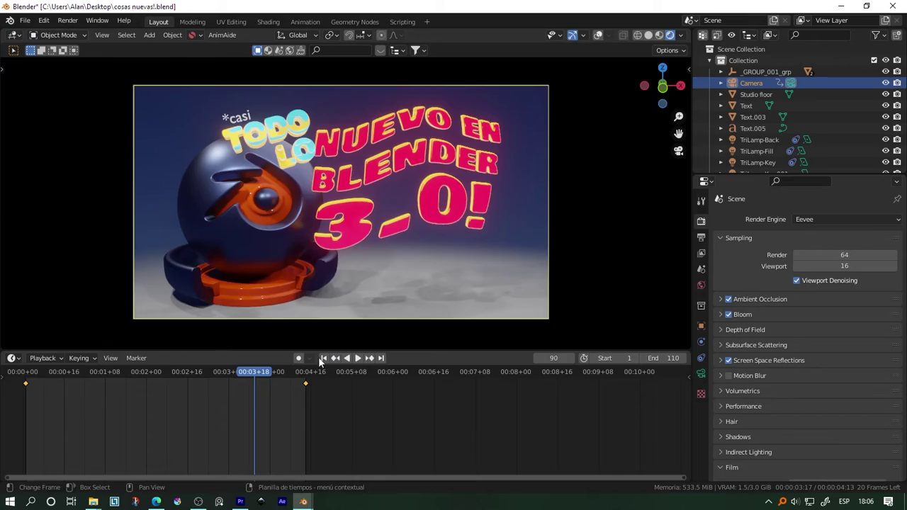
key(space)
key(ctrl+s)
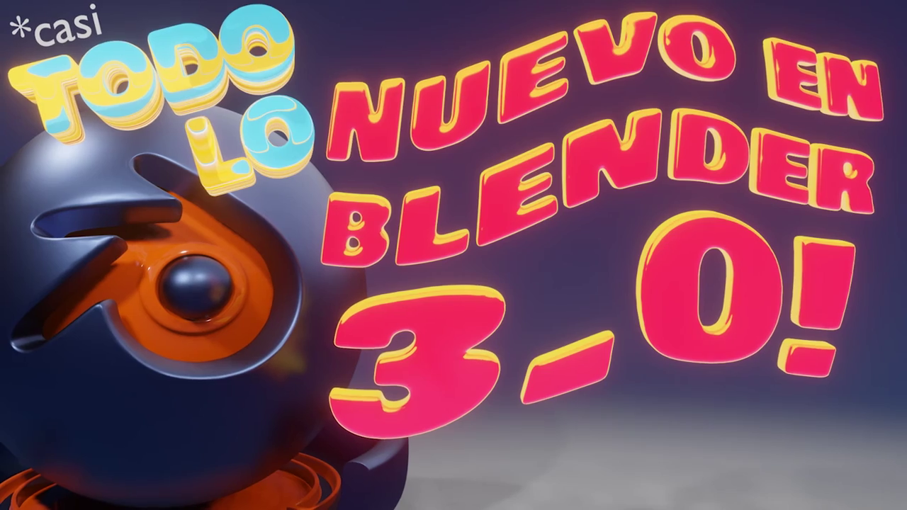